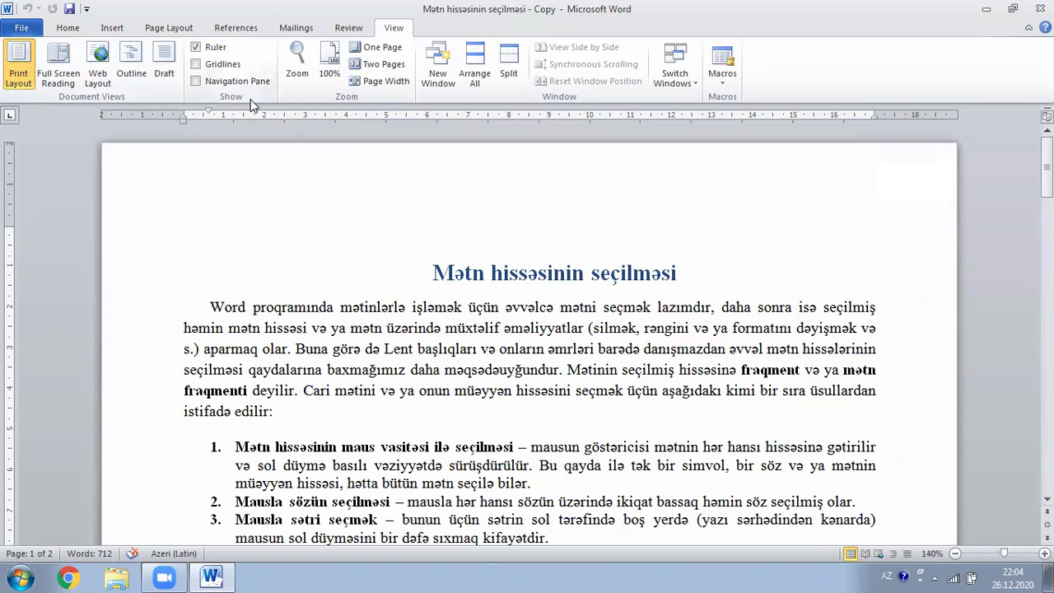
Step: Toggle the rulers off and on, show gridlines, and check the print preview
click(198, 48)
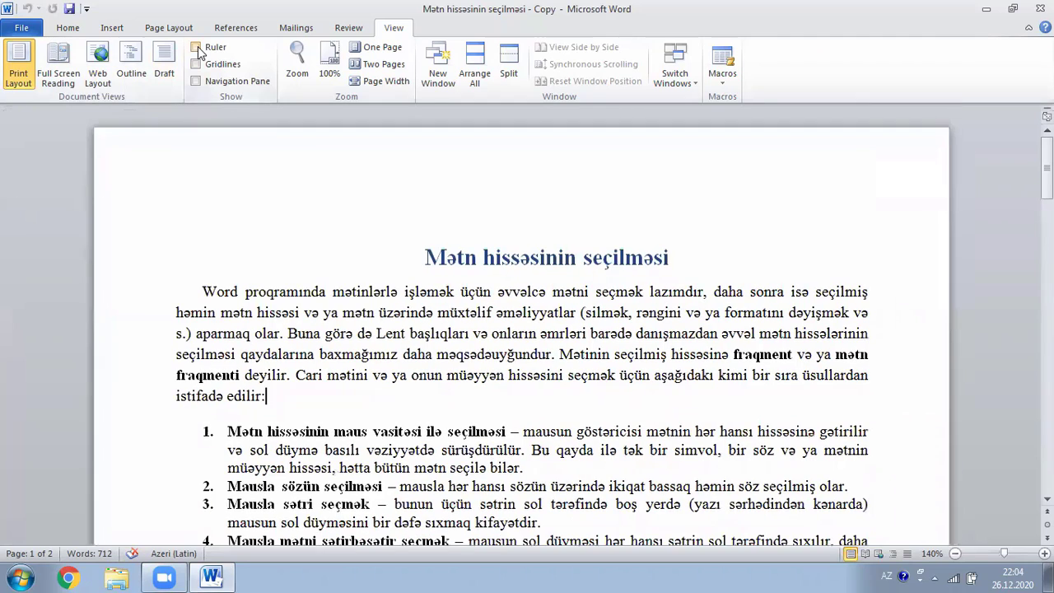
click(197, 49)
click(196, 65)
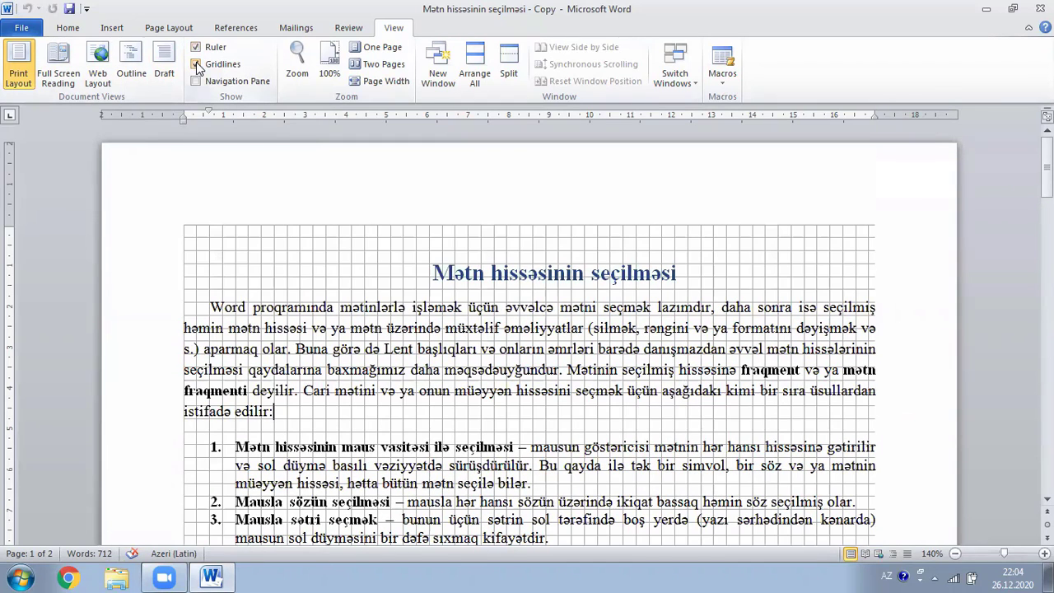
key(ctrl+p)
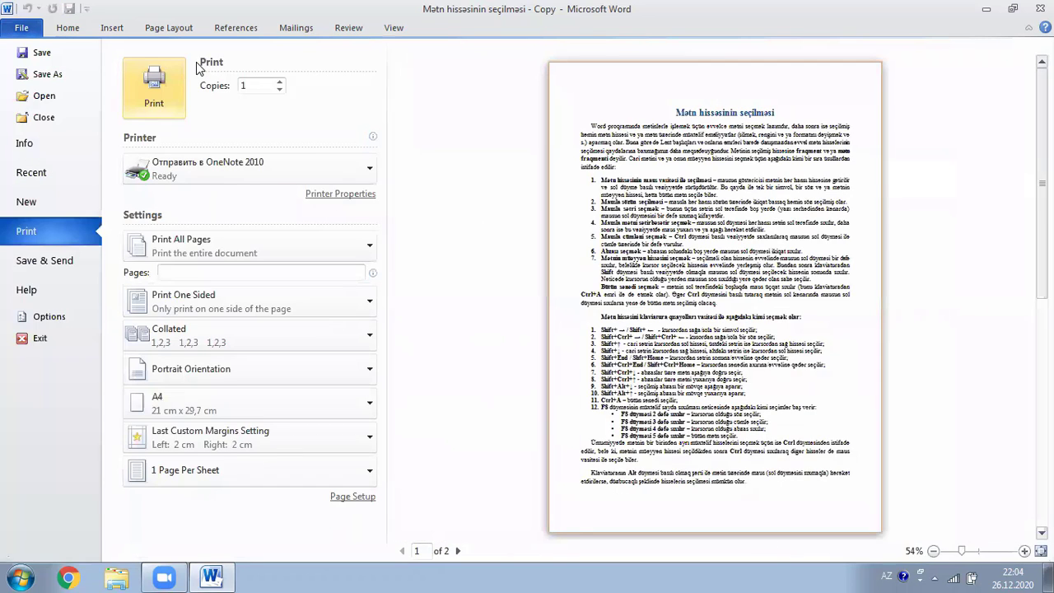
key(Escape)
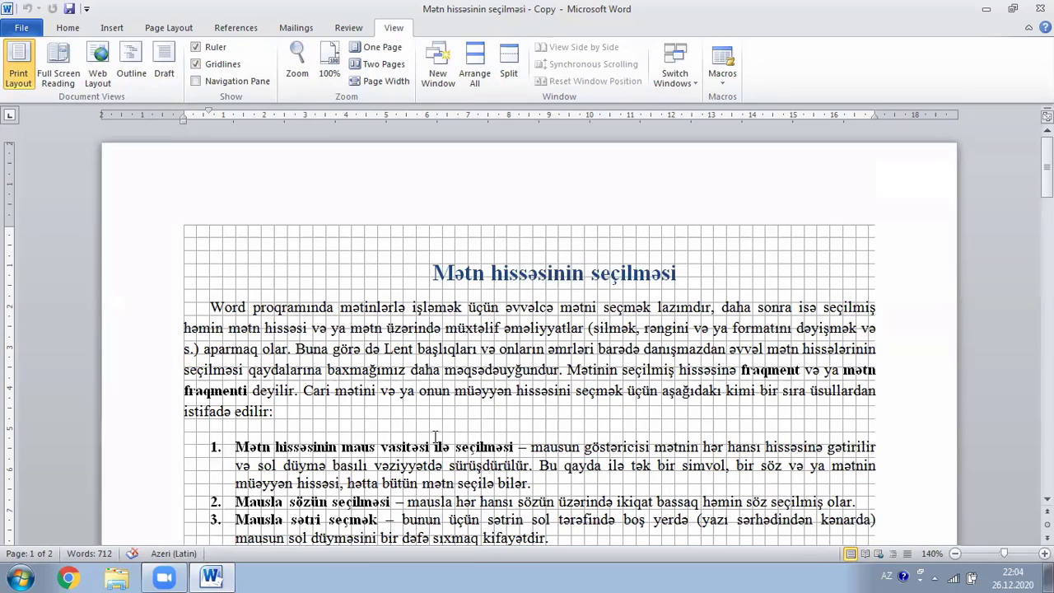
Step: Jump to the document's end and back to the start, then remove the gridlines
scroll(435, 436, down, 2)
key(ctrl+End)
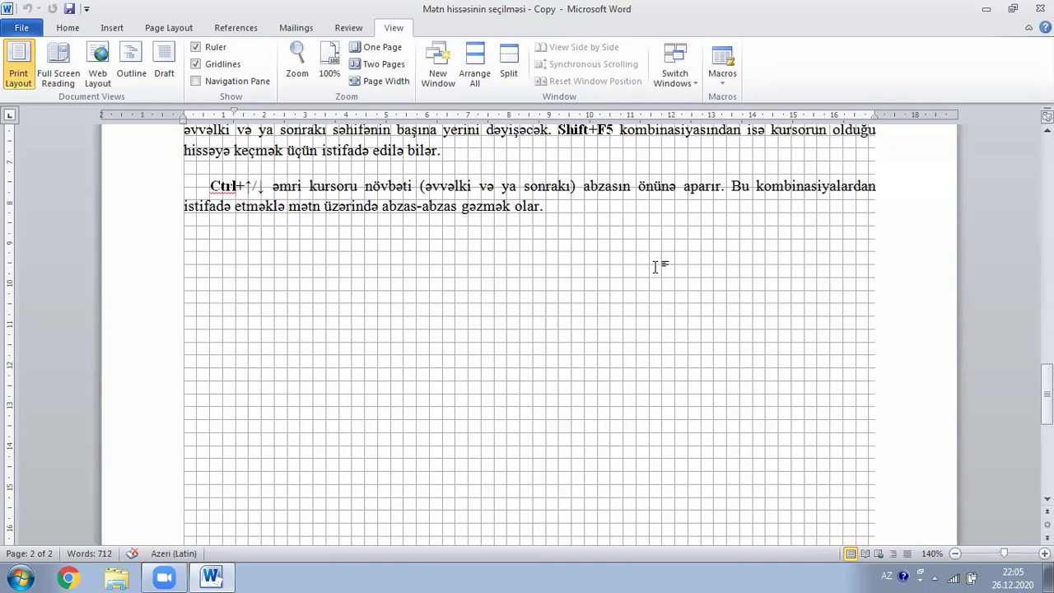
key(shift+F5)
click(197, 64)
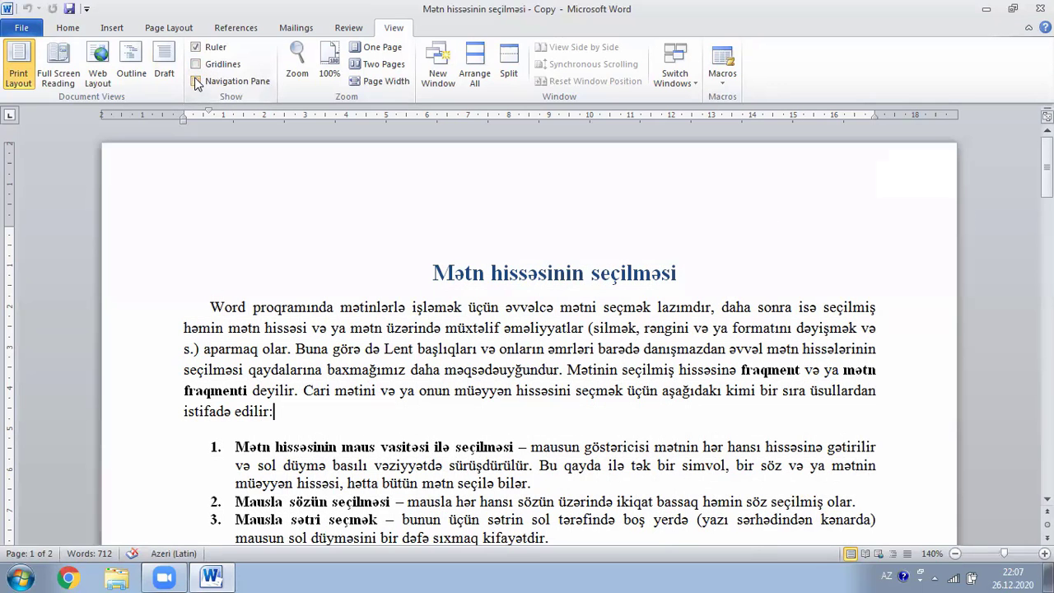
Step: Show the Navigation Pane and scroll down to page 2
click(196, 82)
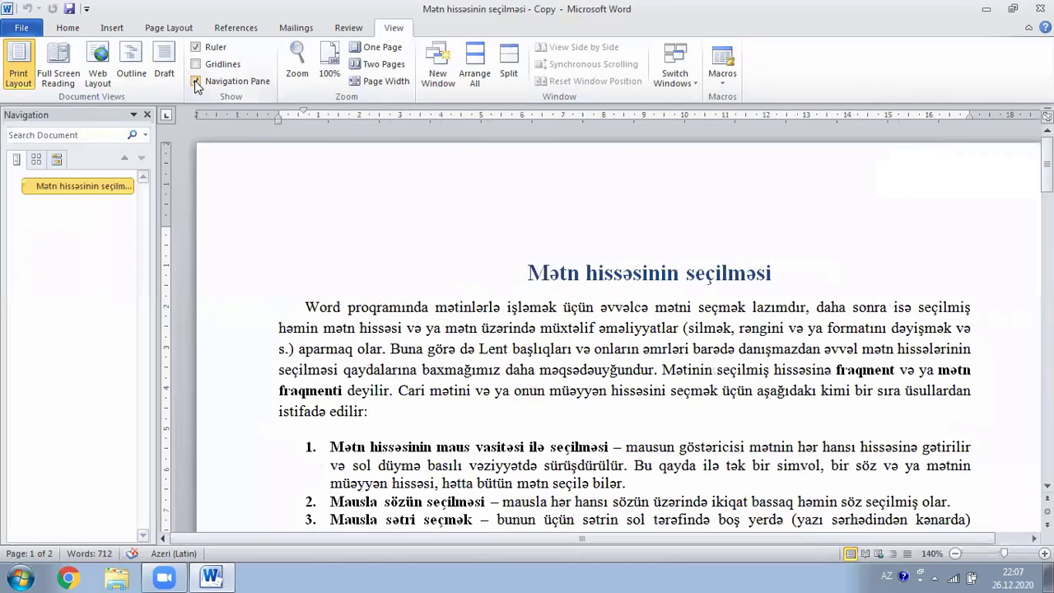
scroll(401, 448, down, 5)
scroll(402, 449, down, 5)
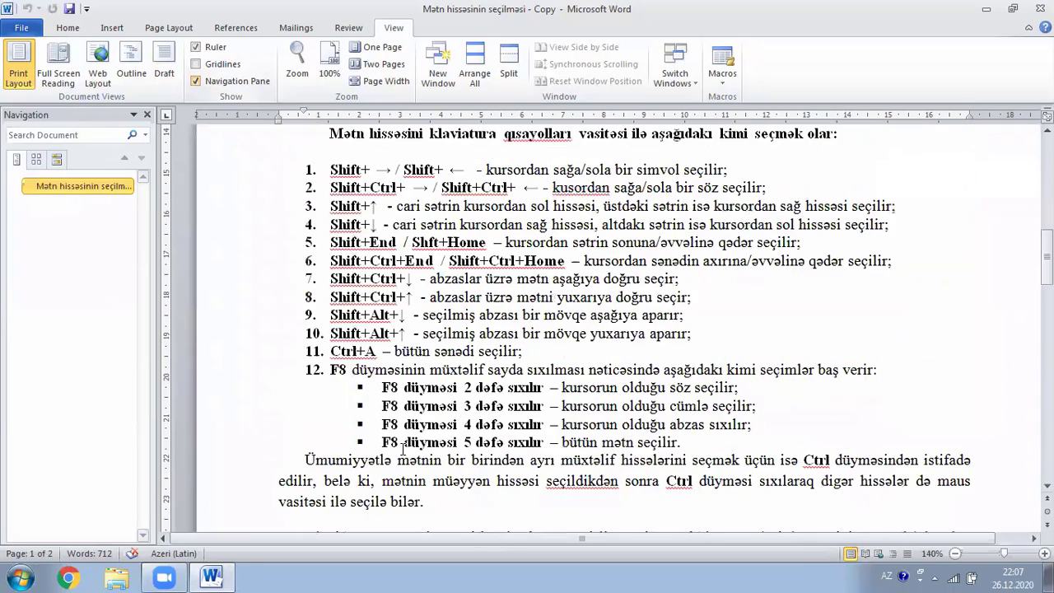
scroll(401, 449, down, 4)
scroll(404, 447, down, 2)
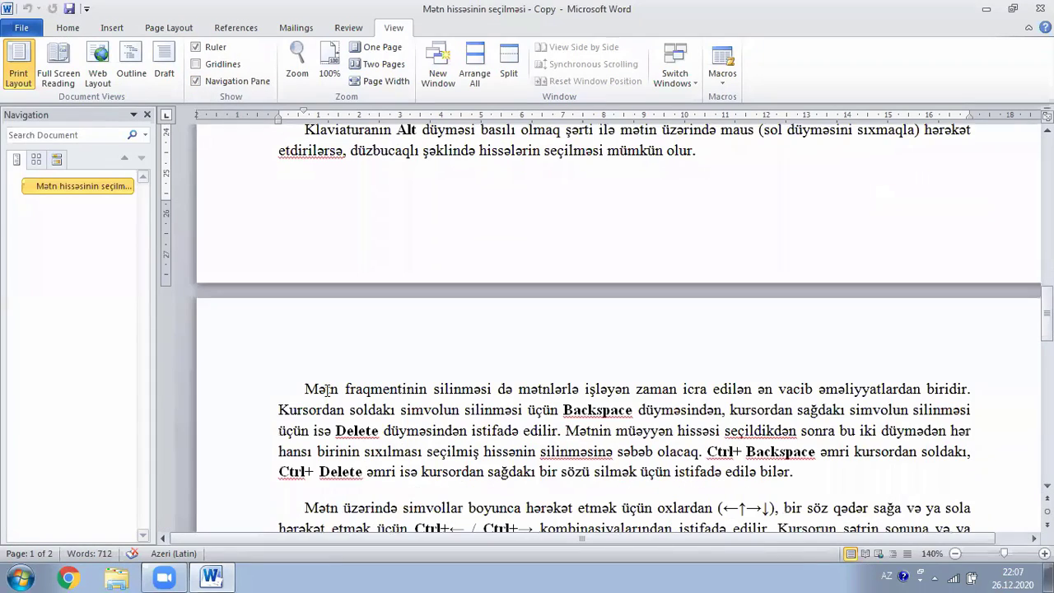
Step: Put Mətn on its own line atop page 2 and apply Heading 2
double_click(322, 389)
drag(321, 388, 304, 185)
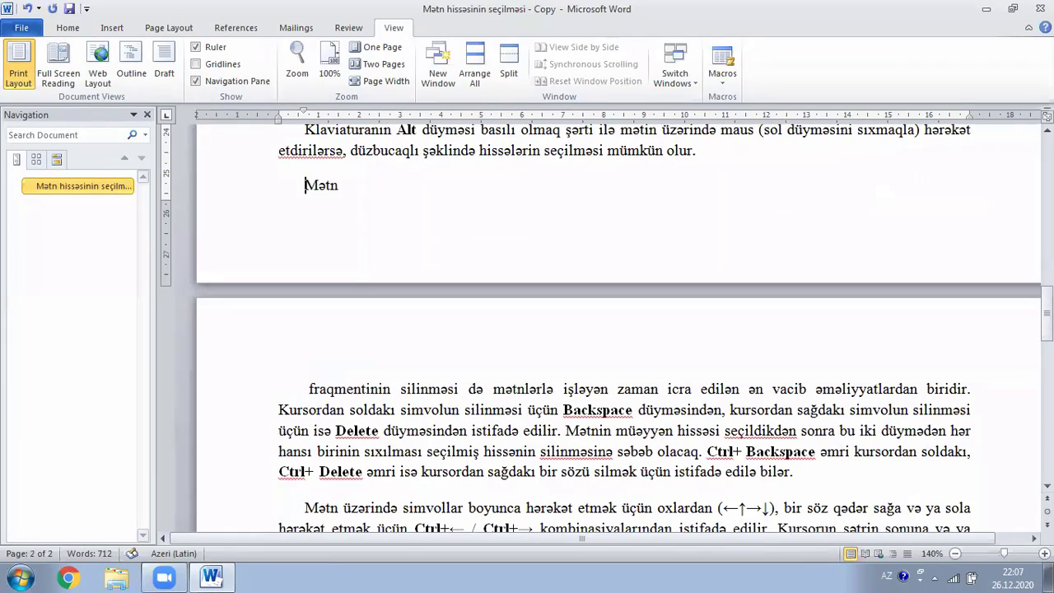
click(711, 160)
key(Return)
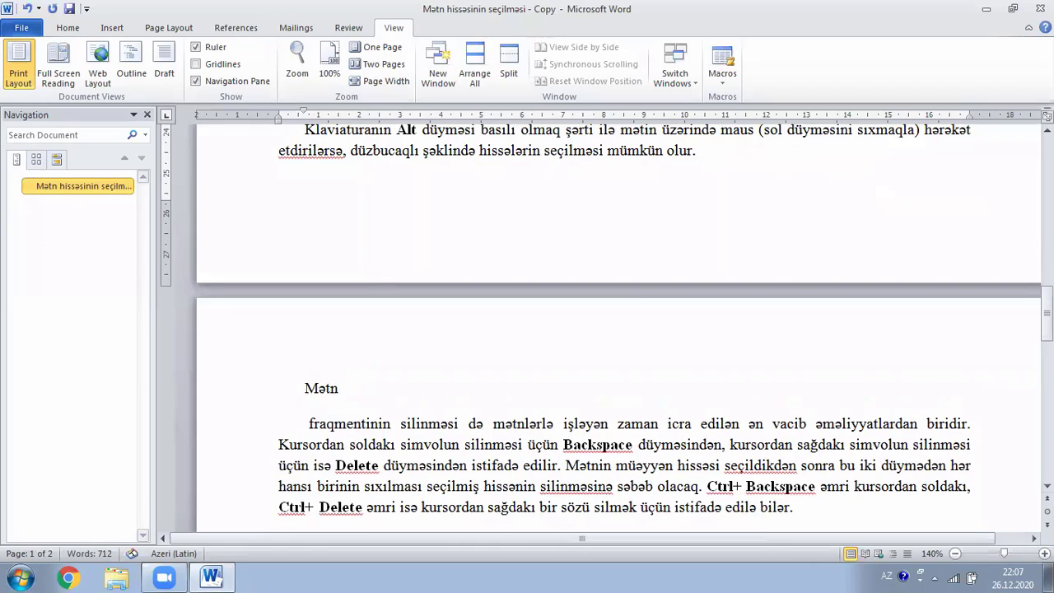
click(313, 388)
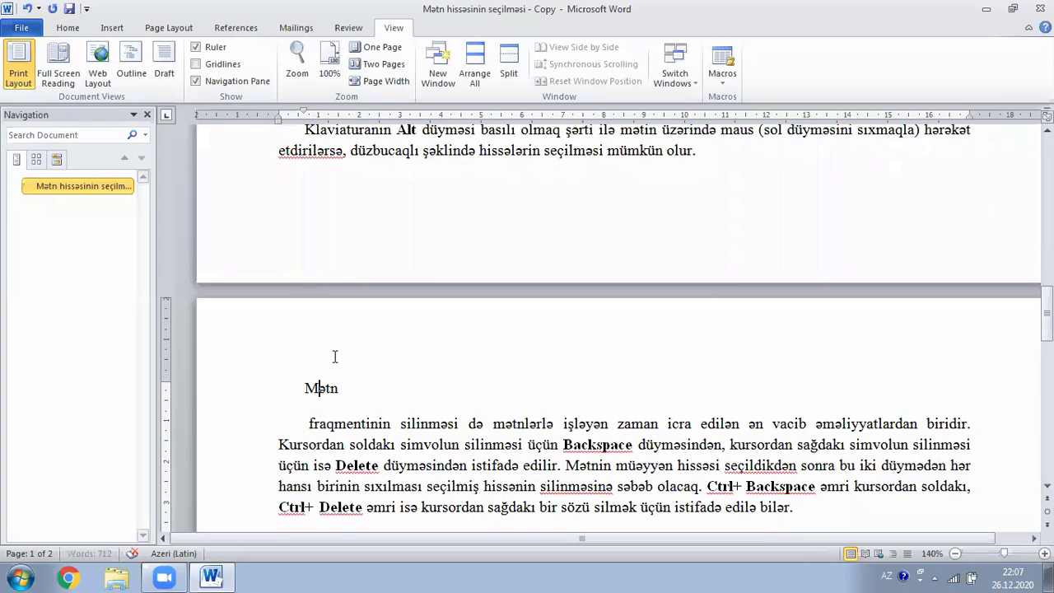
click(67, 29)
click(532, 65)
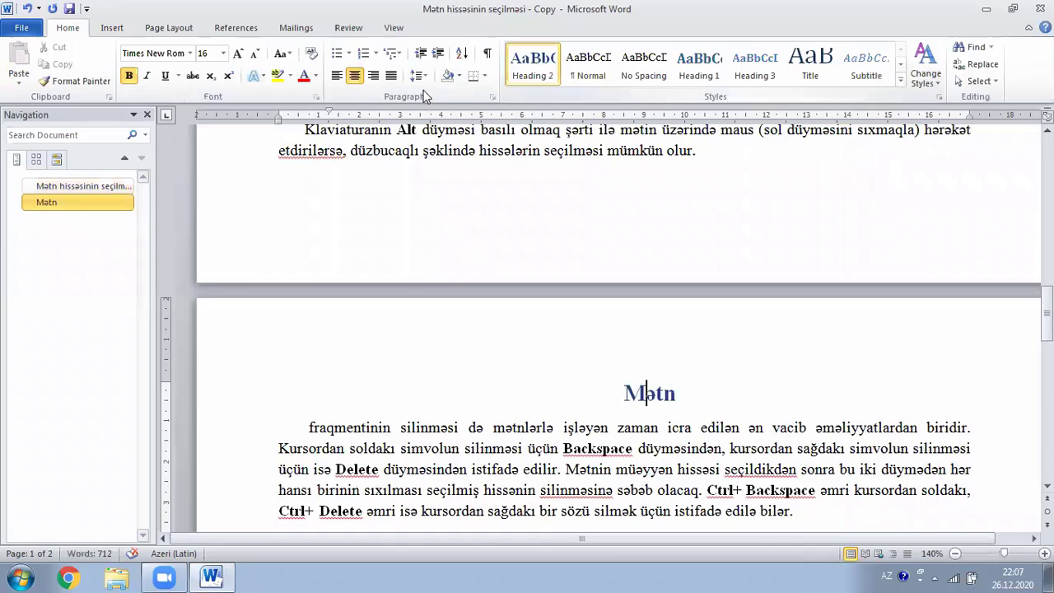
Step: Jump between the document title and the Mətn heading using the Navigation Pane
click(48, 188)
click(48, 202)
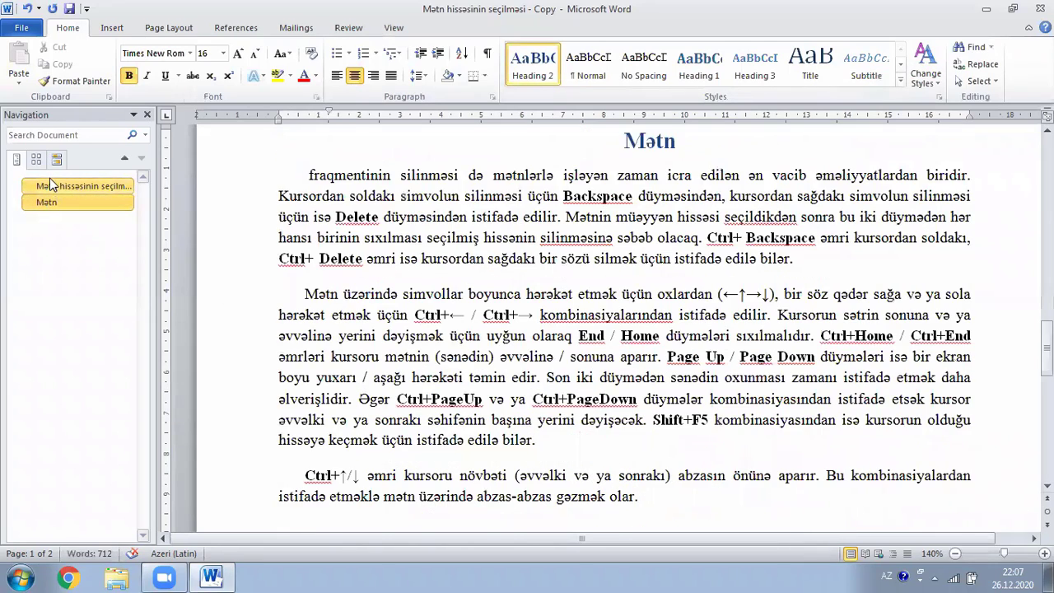
click(50, 185)
scroll(486, 312, up, 2)
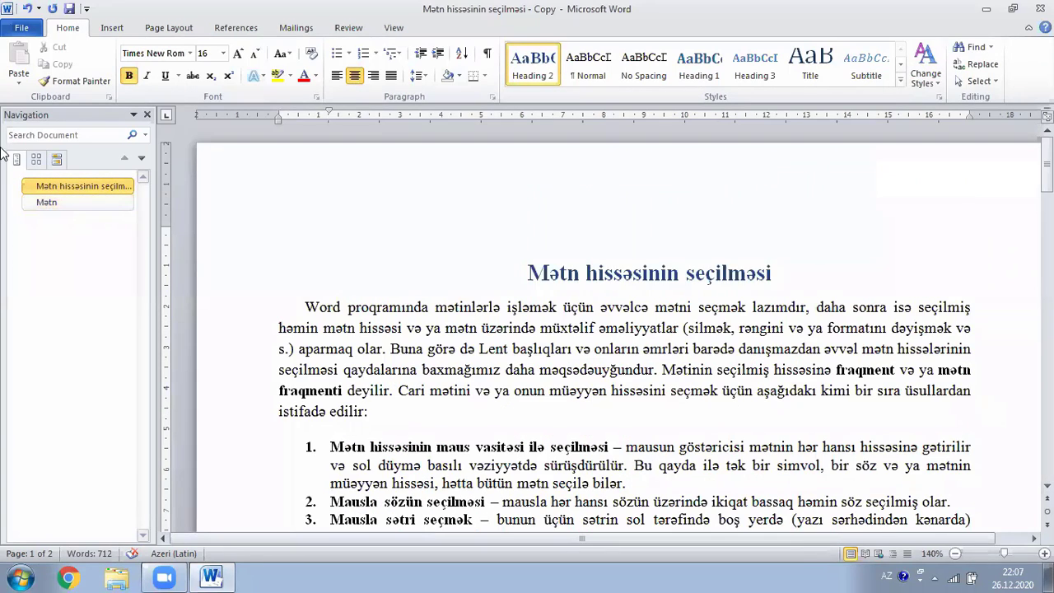
click(61, 198)
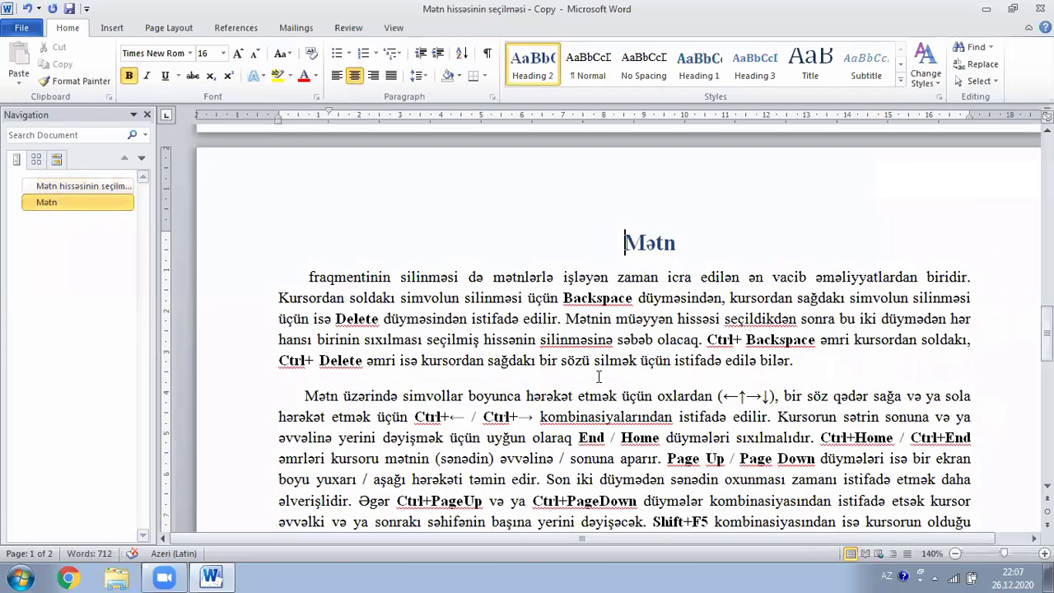
click(100, 187)
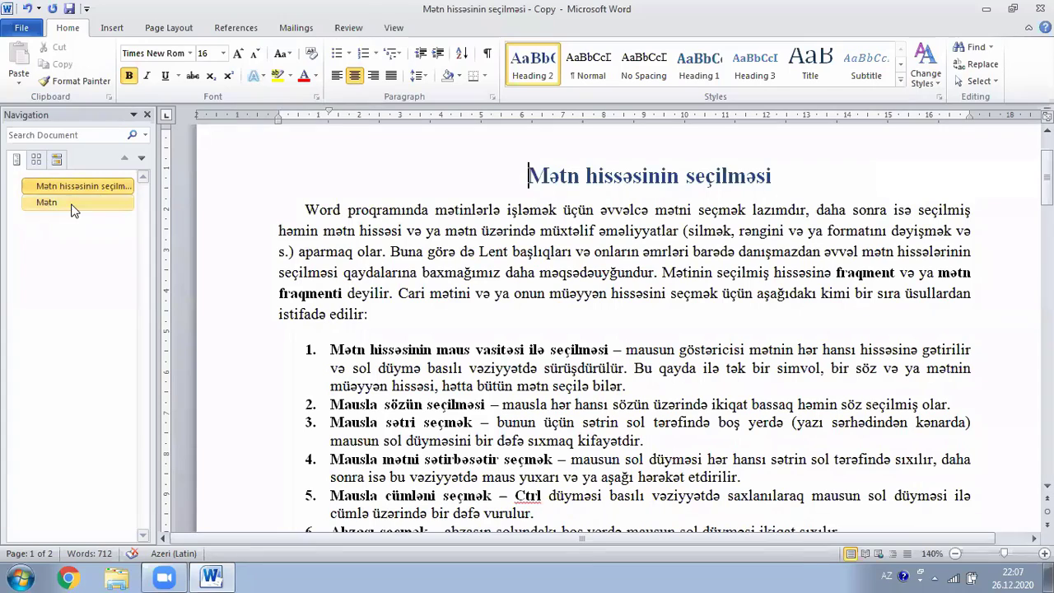
Step: Toggle the Navigation Pane off and on from the View tab, then close it
click(394, 27)
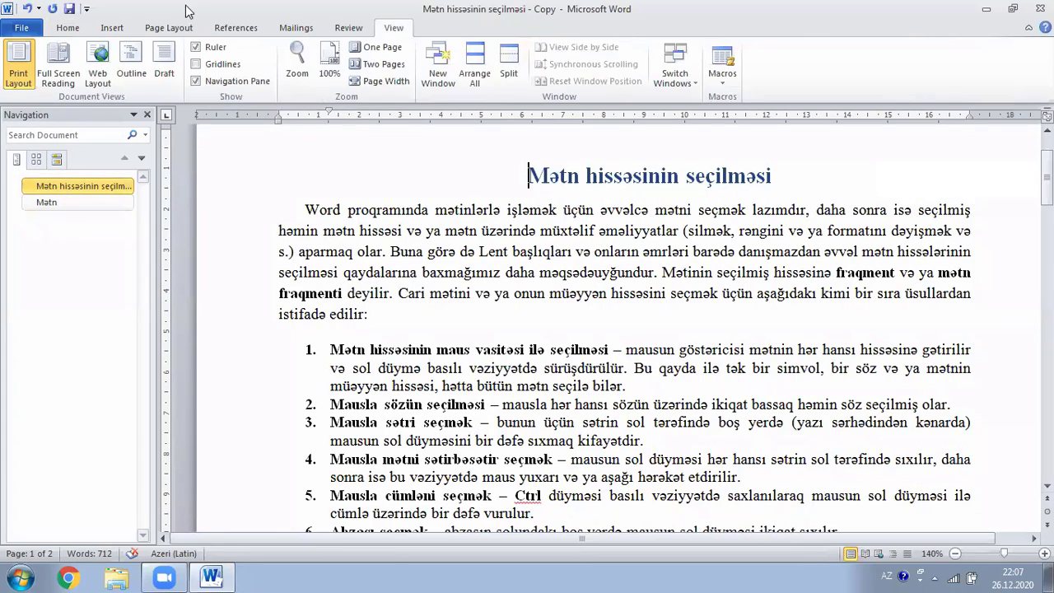
click(196, 81)
click(196, 82)
click(196, 82)
click(196, 81)
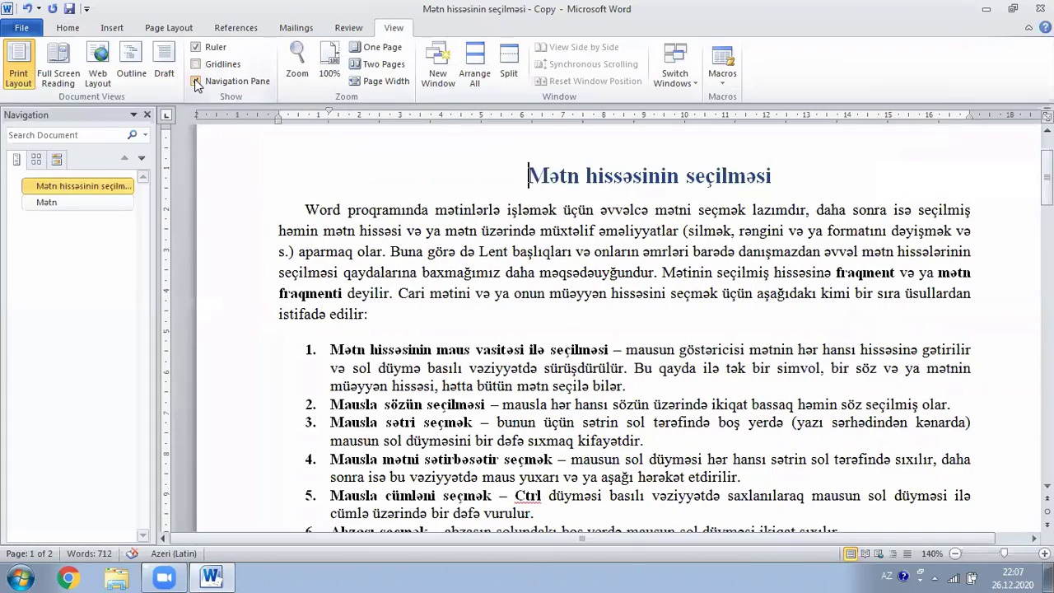
click(147, 115)
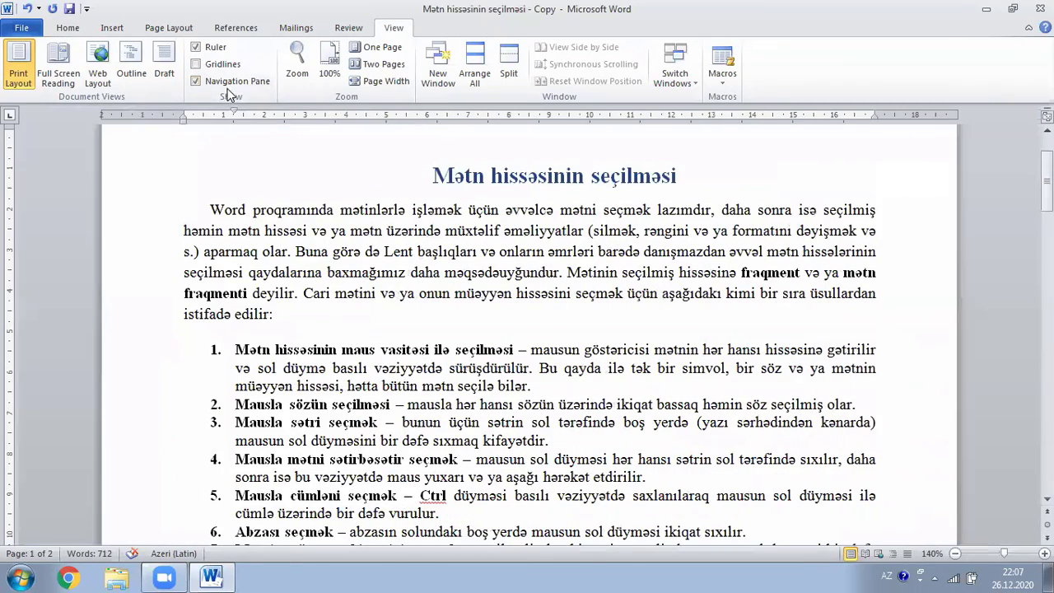
click(196, 82)
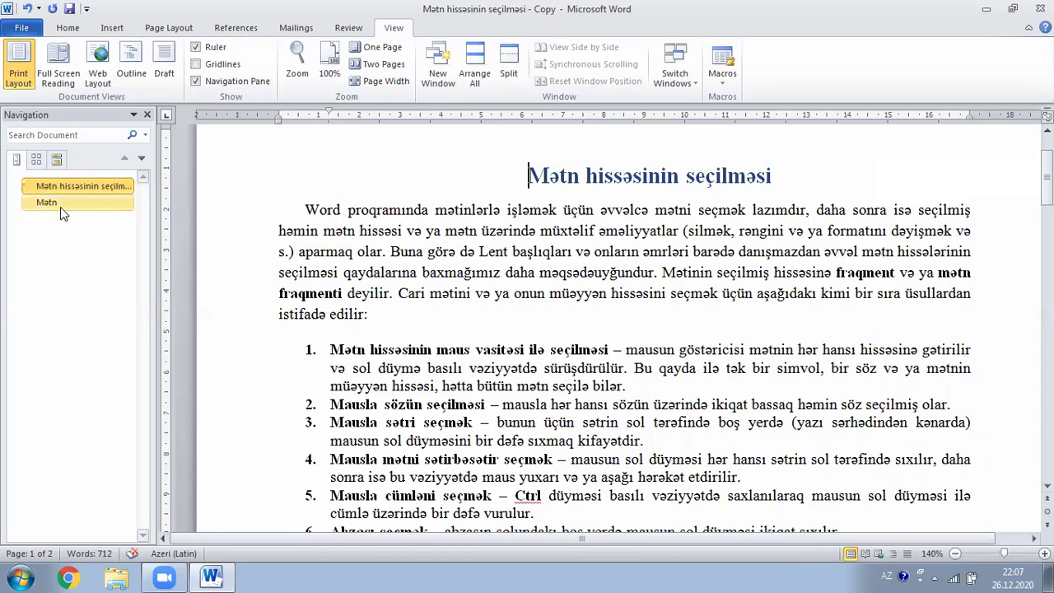
click(35, 159)
click(74, 362)
click(84, 270)
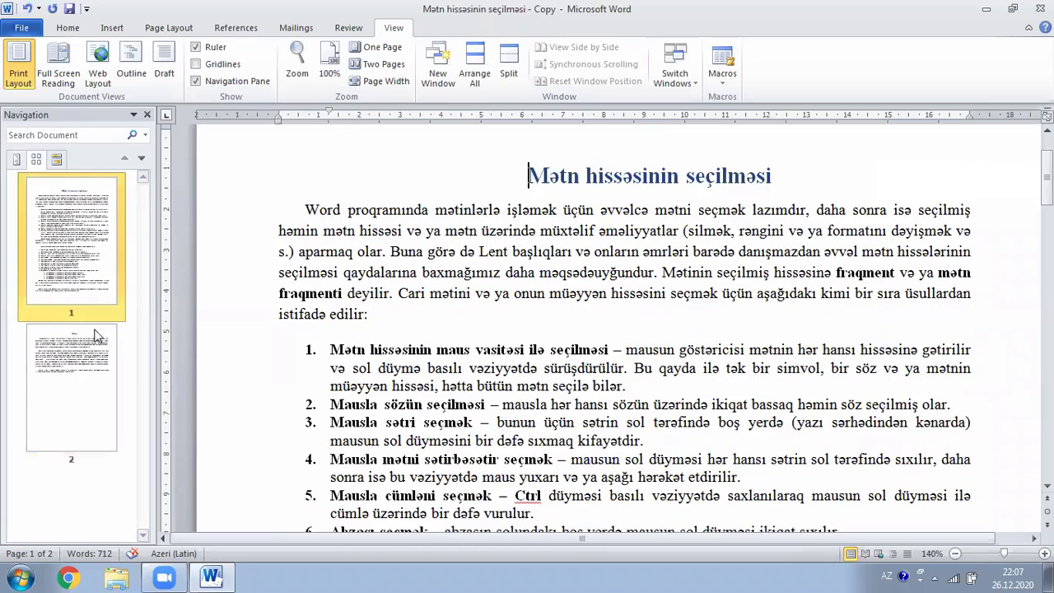
click(100, 356)
click(59, 193)
click(56, 159)
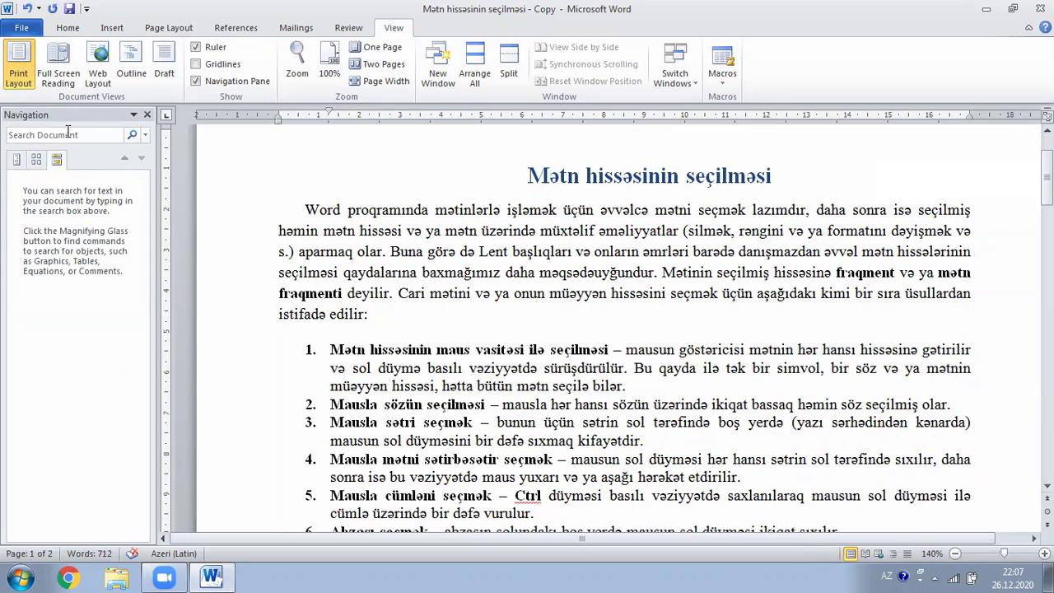
click(67, 133)
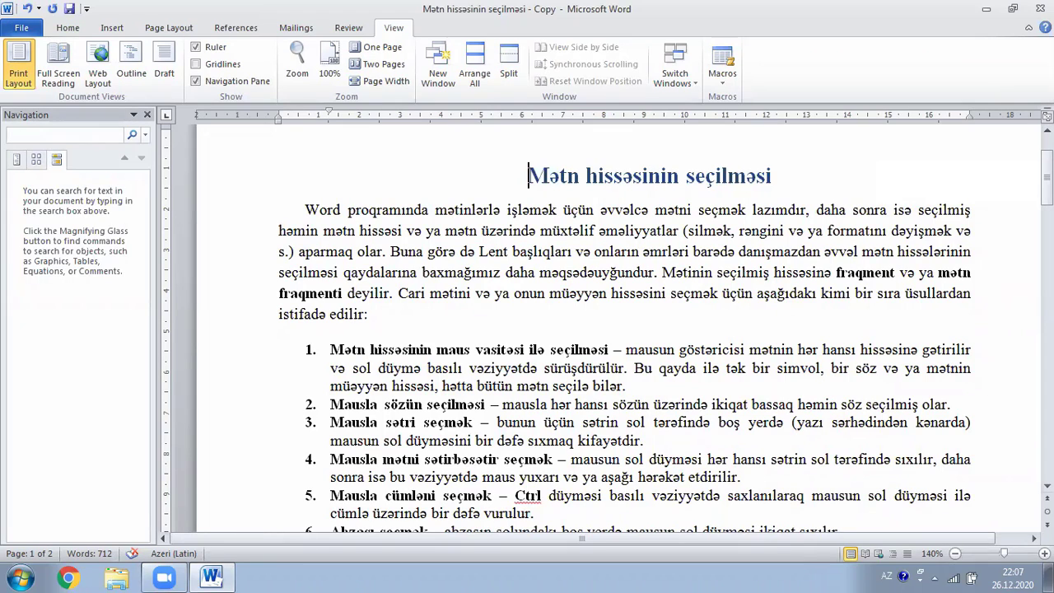
text(ctrl)
key(Return)
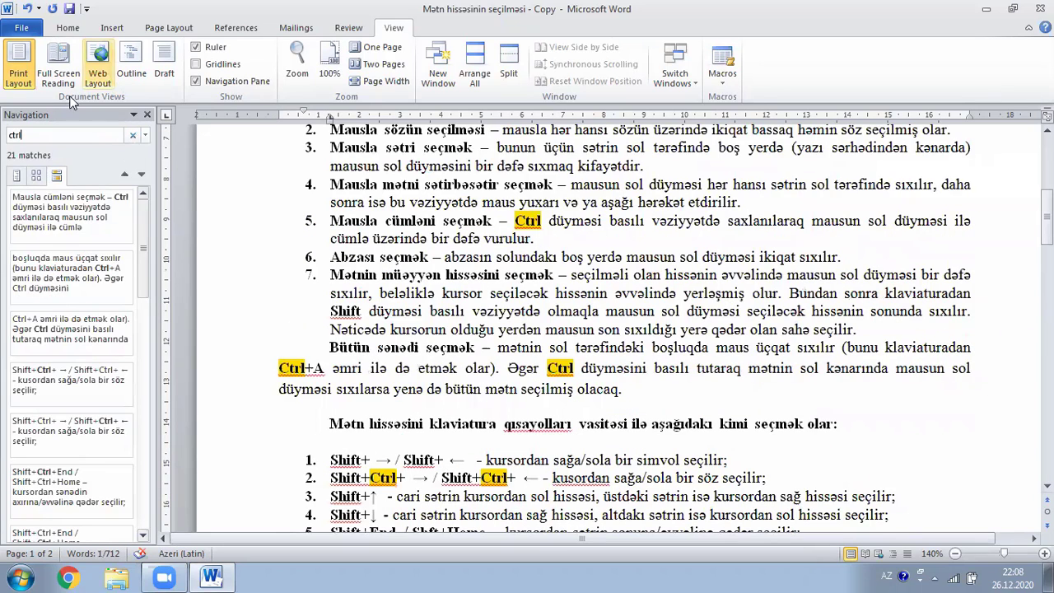
click(36, 177)
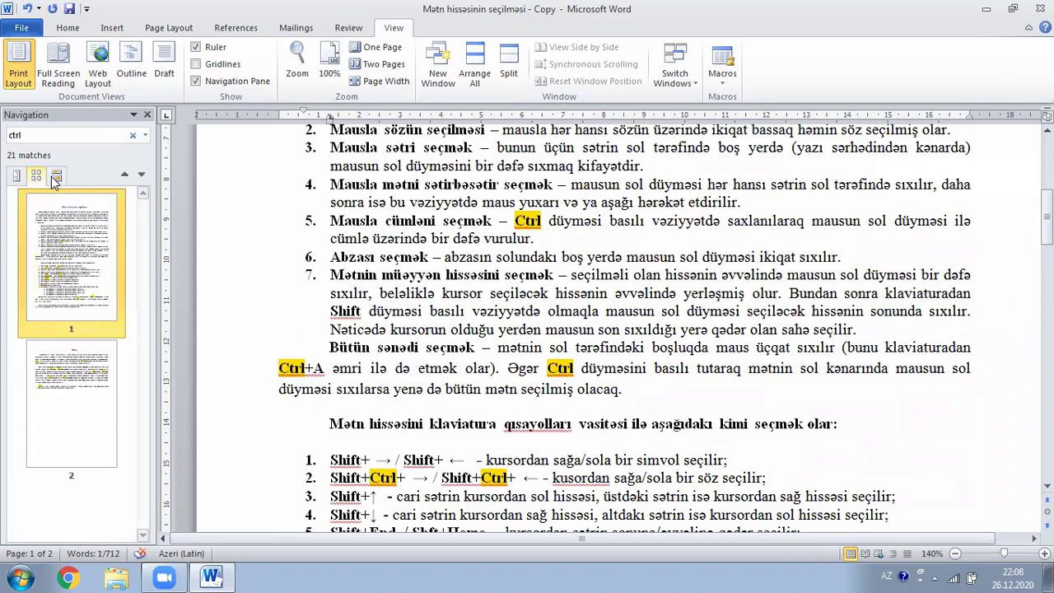
click(56, 176)
click(36, 177)
click(17, 176)
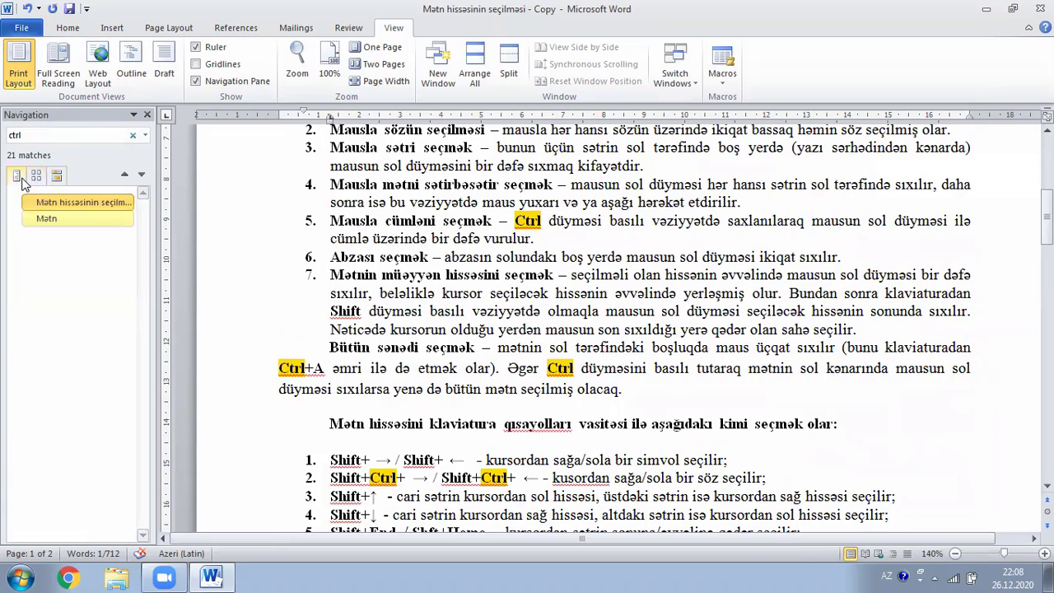
click(133, 135)
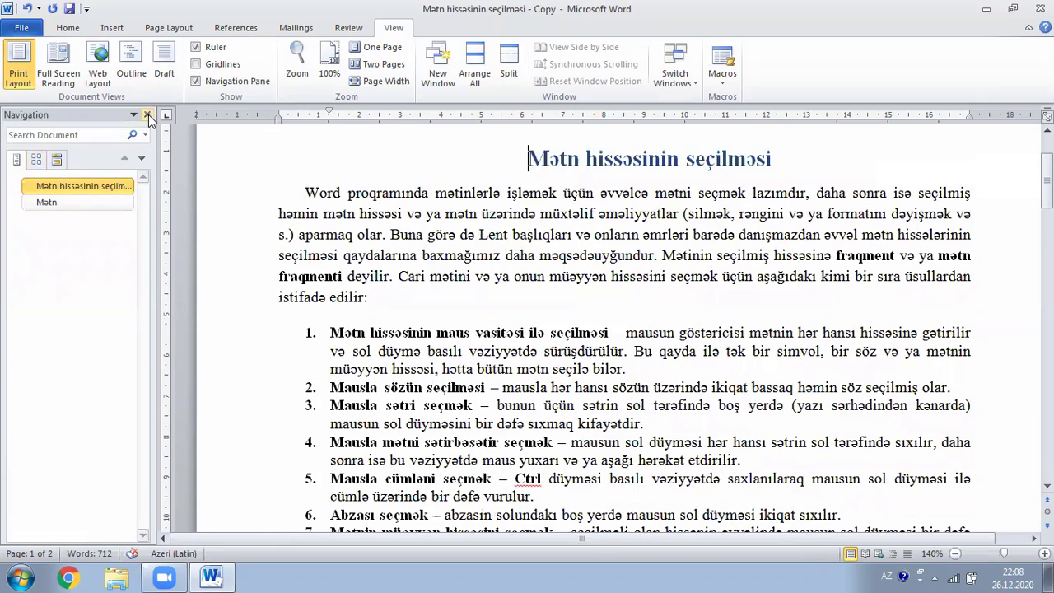
click(147, 114)
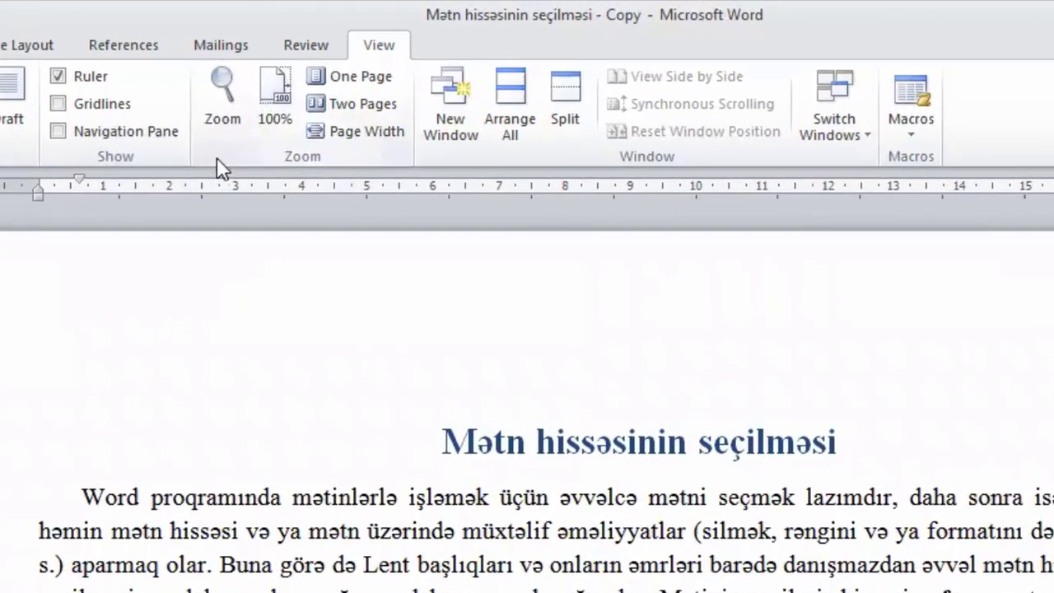
Step: Open the Zoom dialog, cancel it, and set the zoom to 100%
click(222, 94)
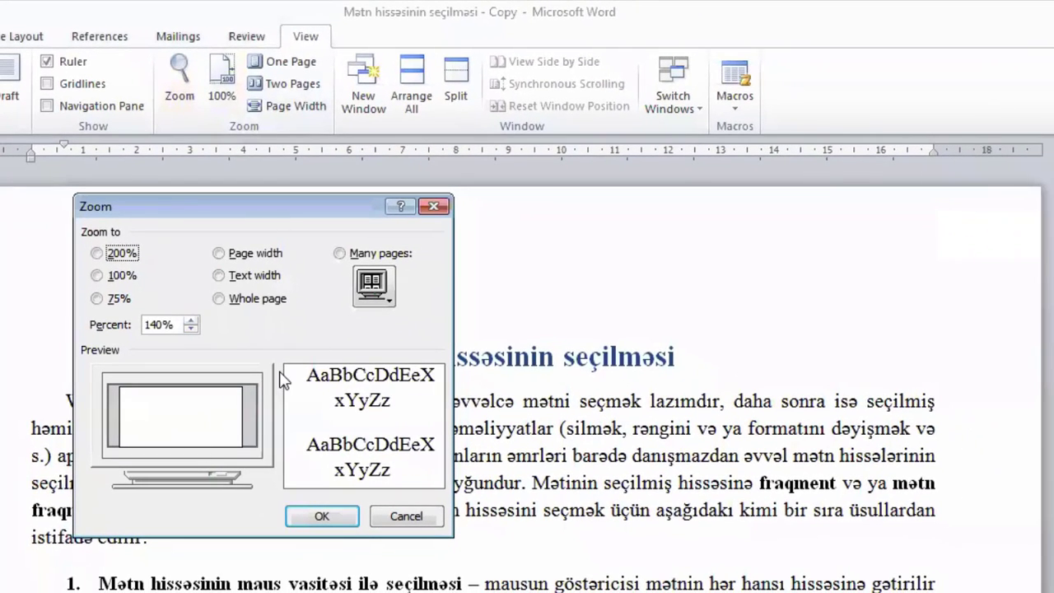
click(434, 206)
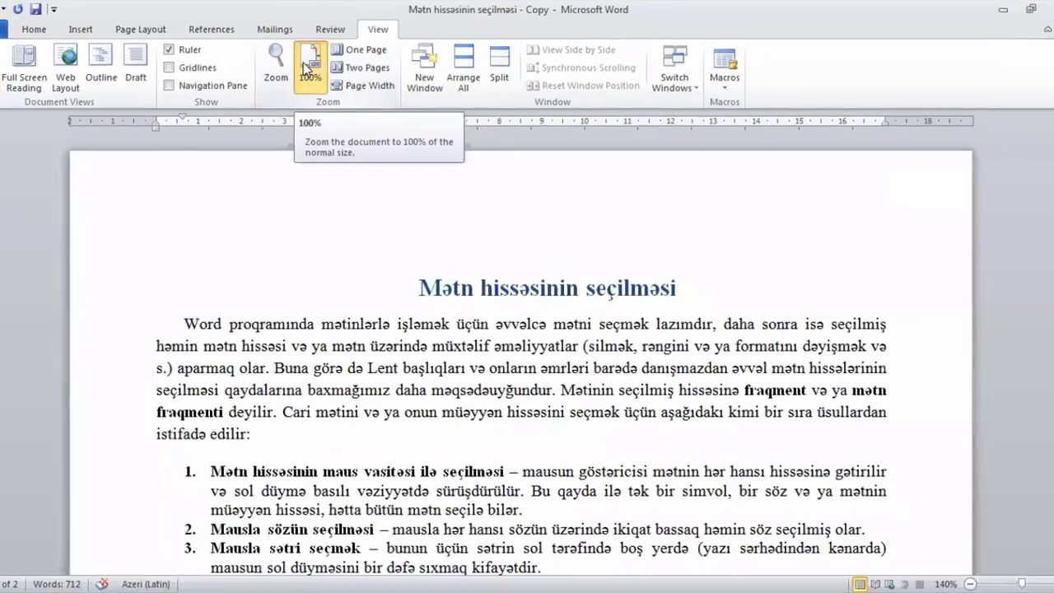
click(327, 66)
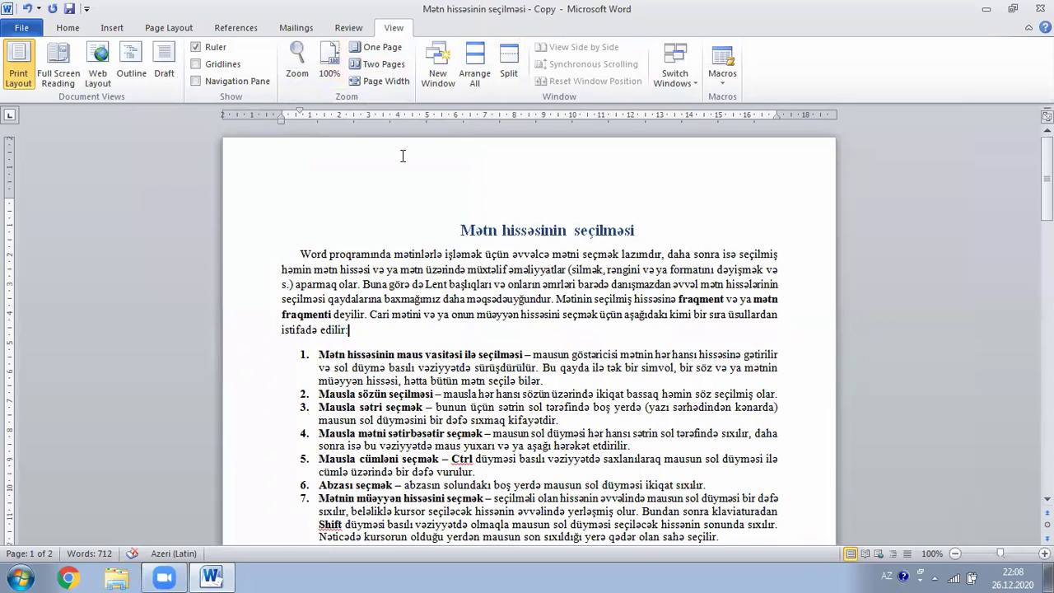
Step: View One Page, then Two Pages, then Page Width, and jump to the document end
click(387, 47)
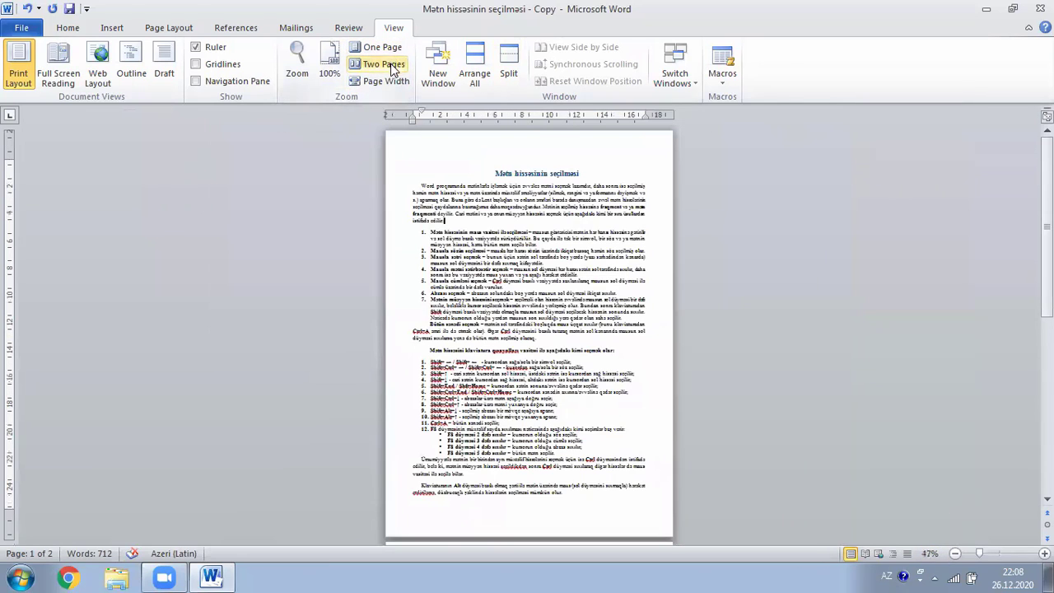
click(387, 64)
click(380, 81)
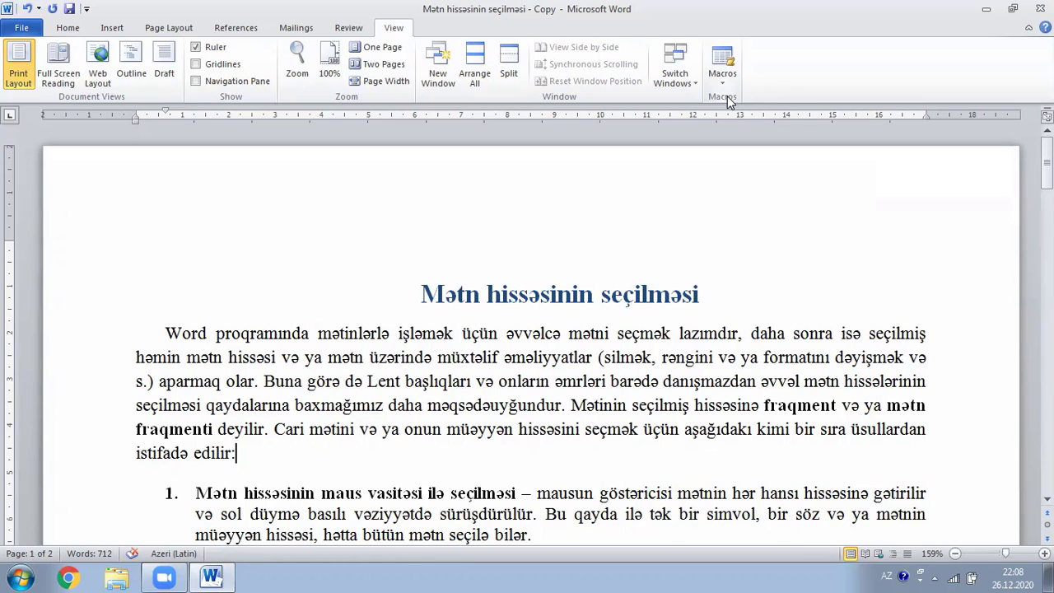
key(ctrl+End)
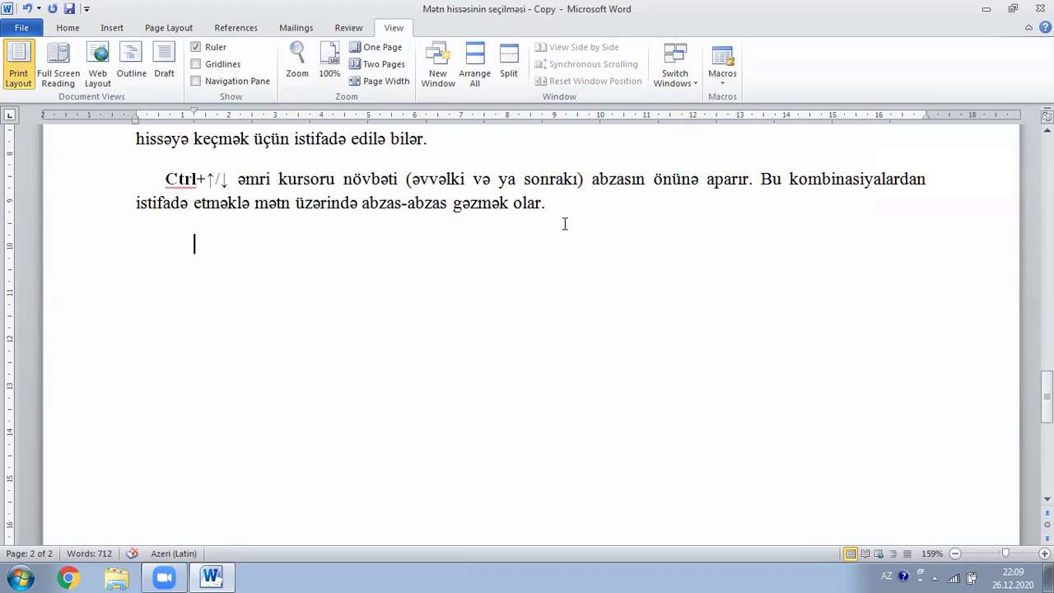
click(722, 78)
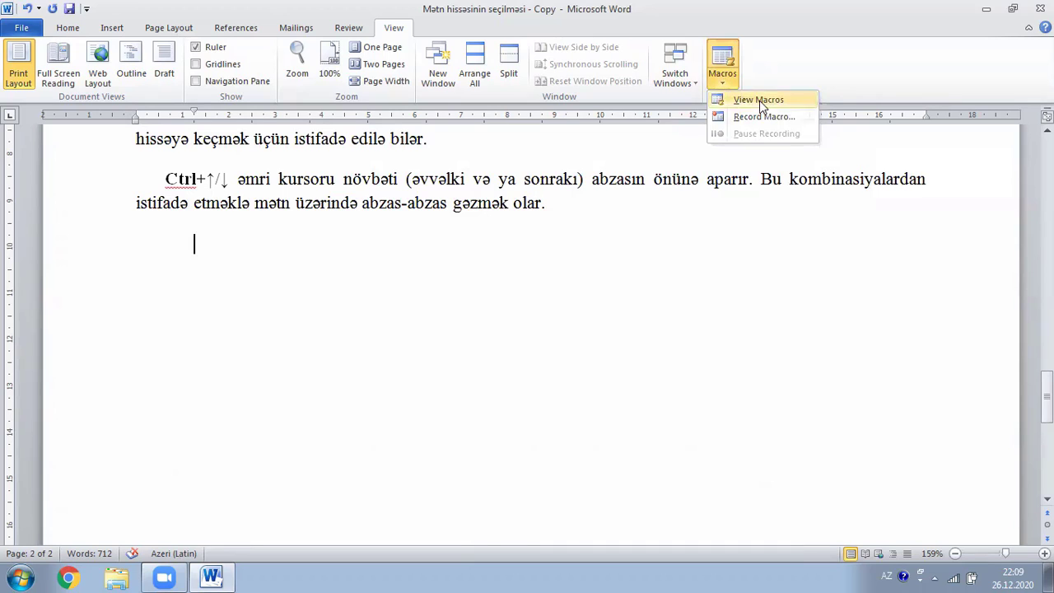
click(759, 101)
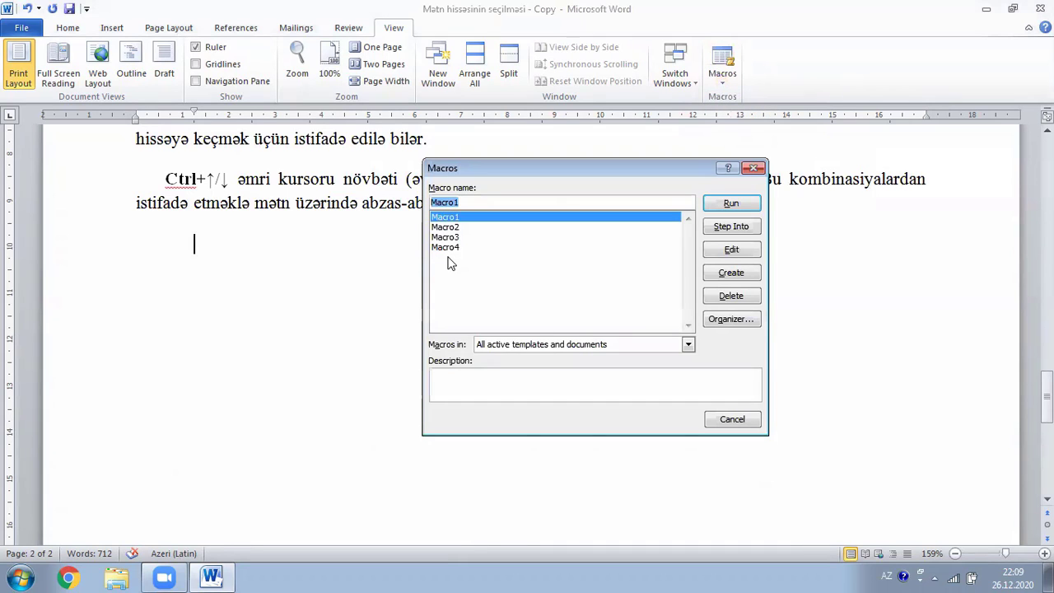
click(451, 248)
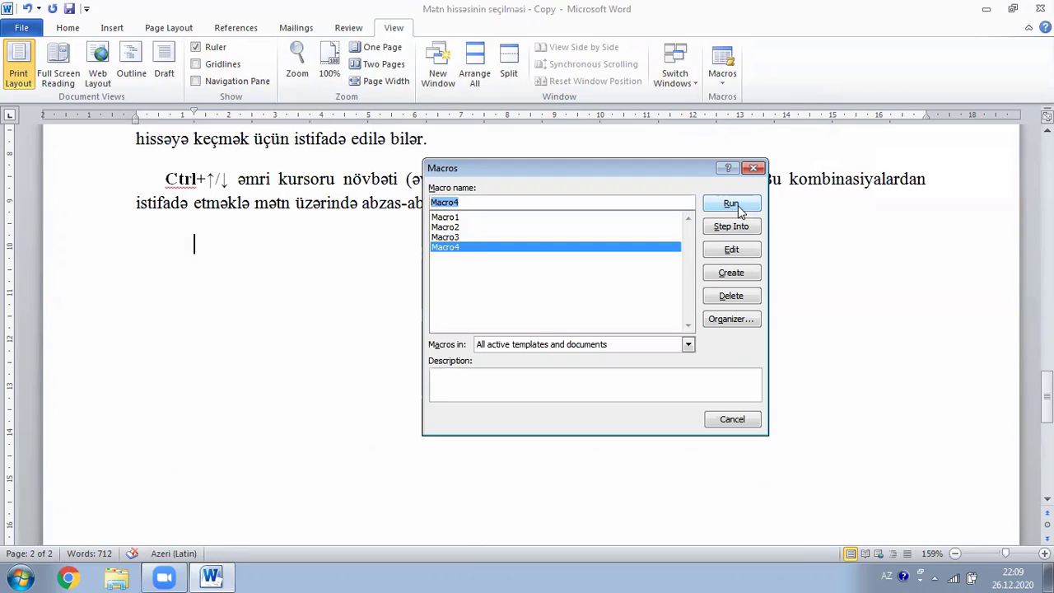
click(448, 228)
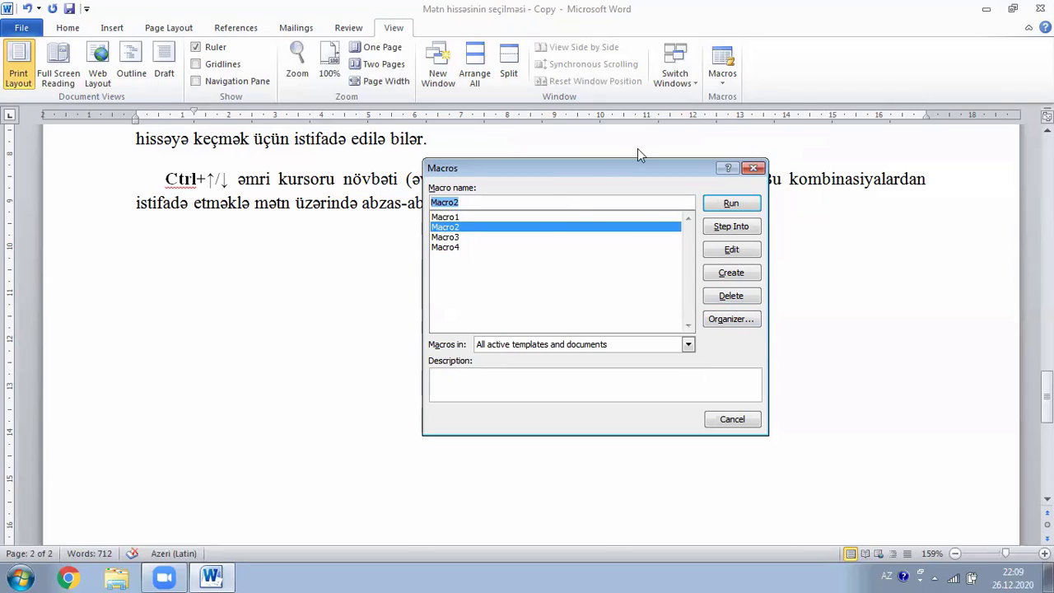
click(753, 168)
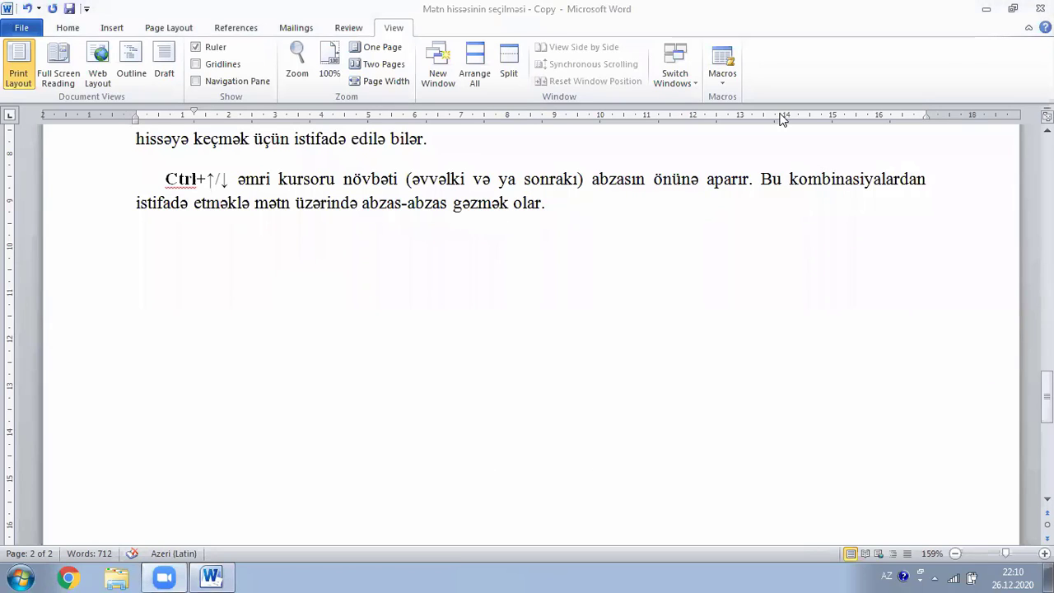
scroll(782, 119, up, 1)
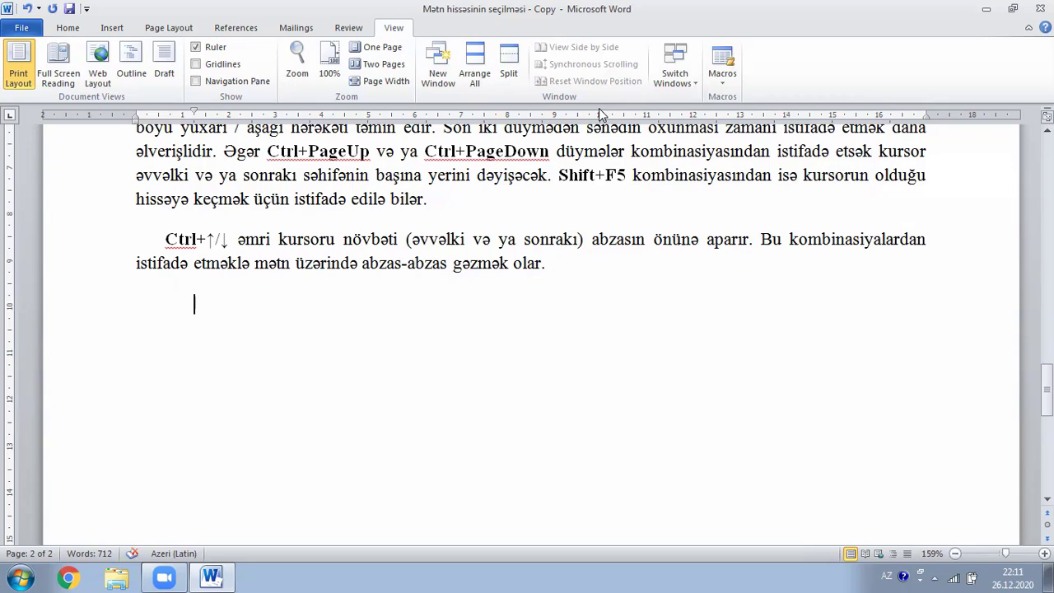
click(216, 576)
click(216, 576)
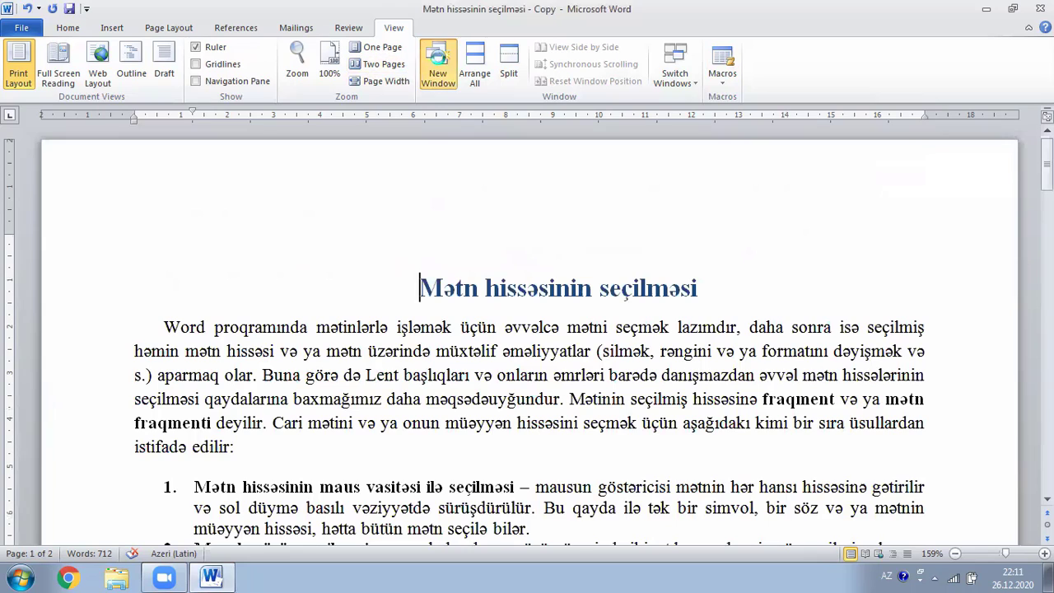
click(439, 63)
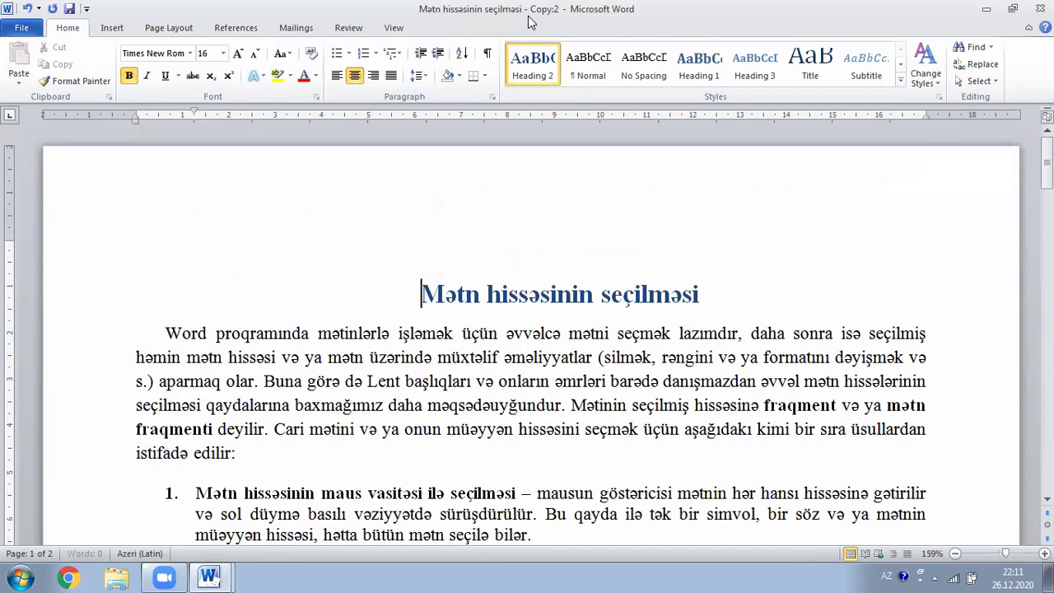
double_click(531, 22)
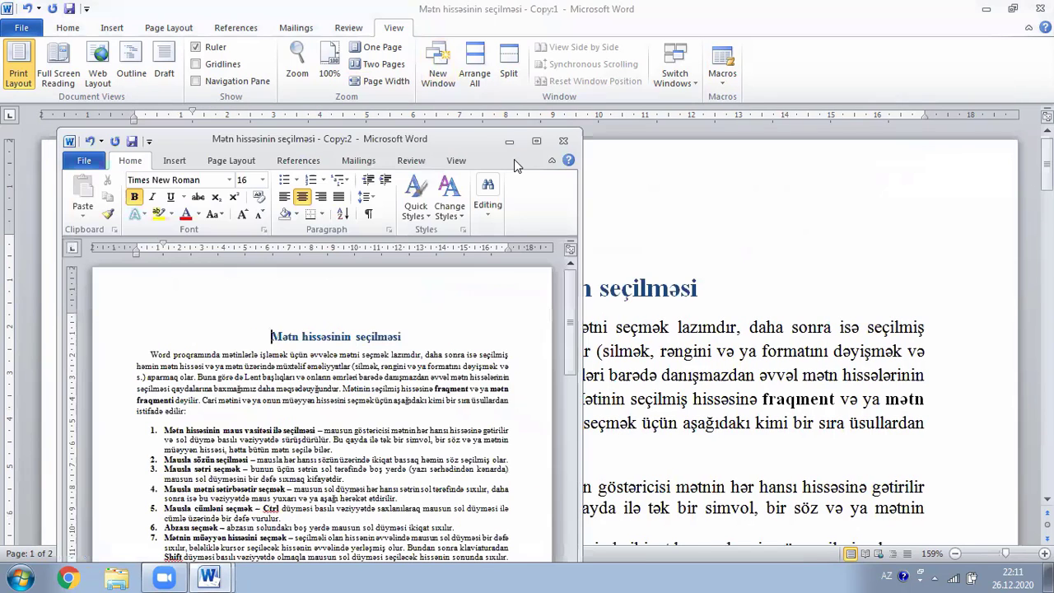
click(563, 141)
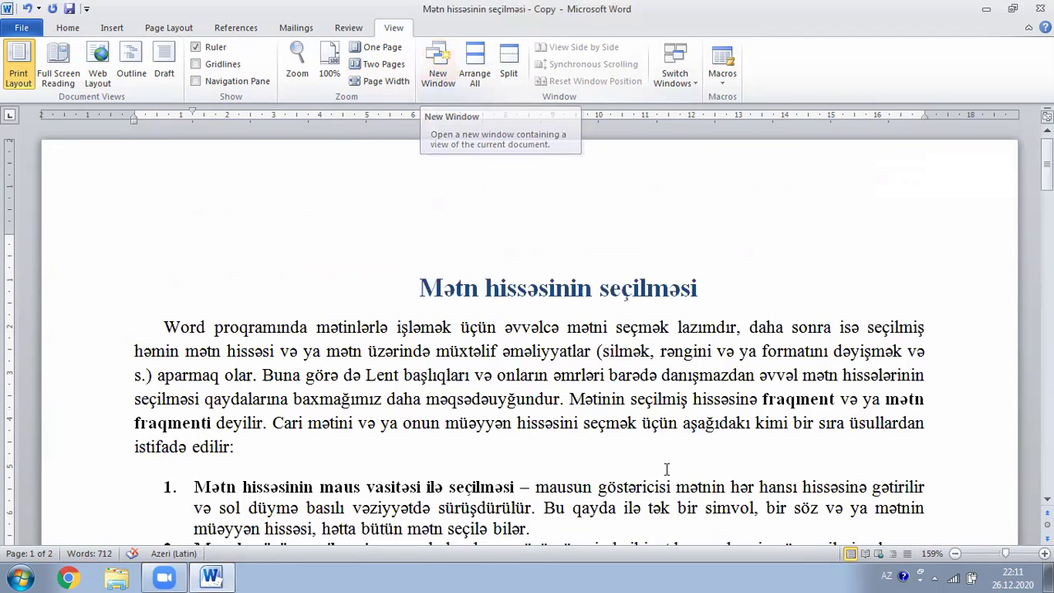
click(437, 66)
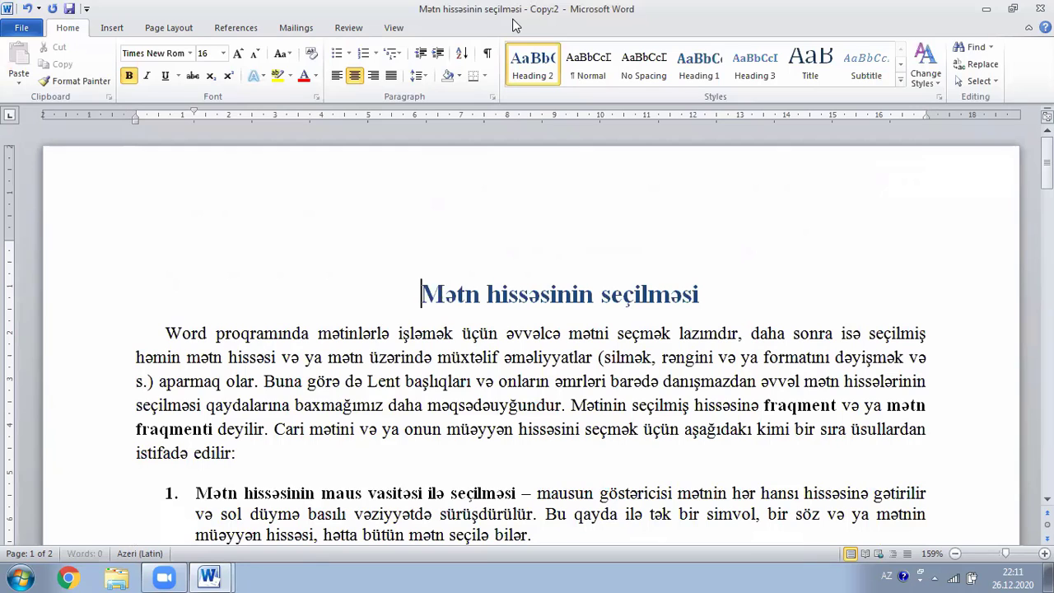
key(ctrl+w)
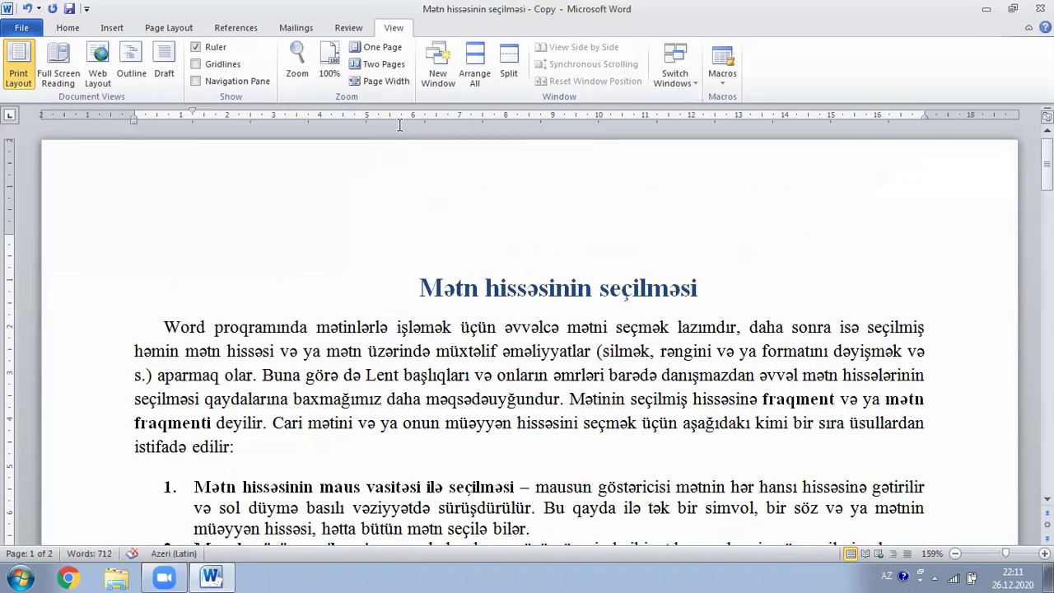
scroll(408, 123, down, 1)
scroll(414, 123, down, 1)
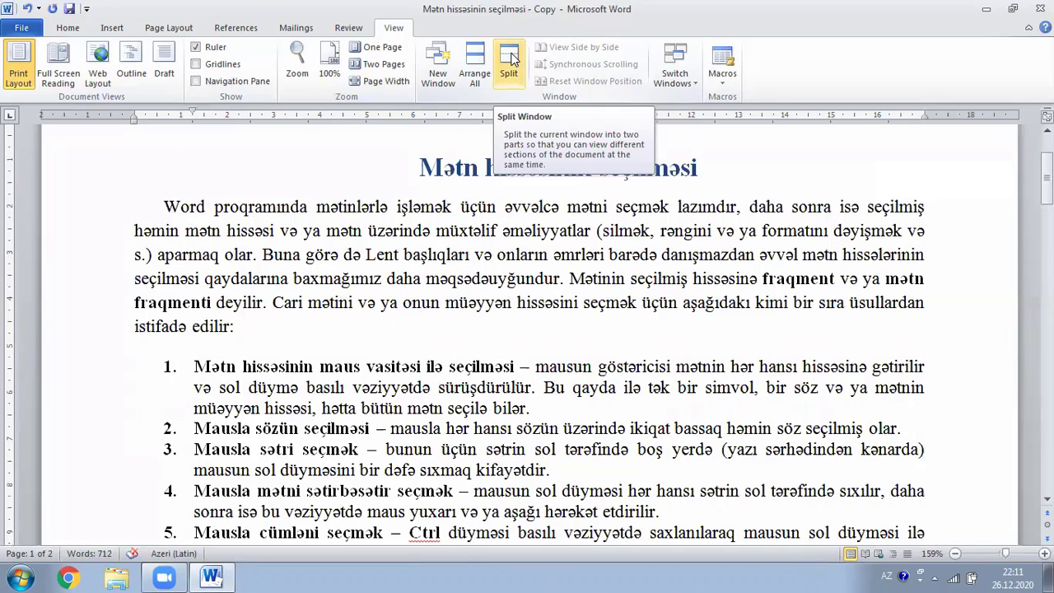
click(510, 56)
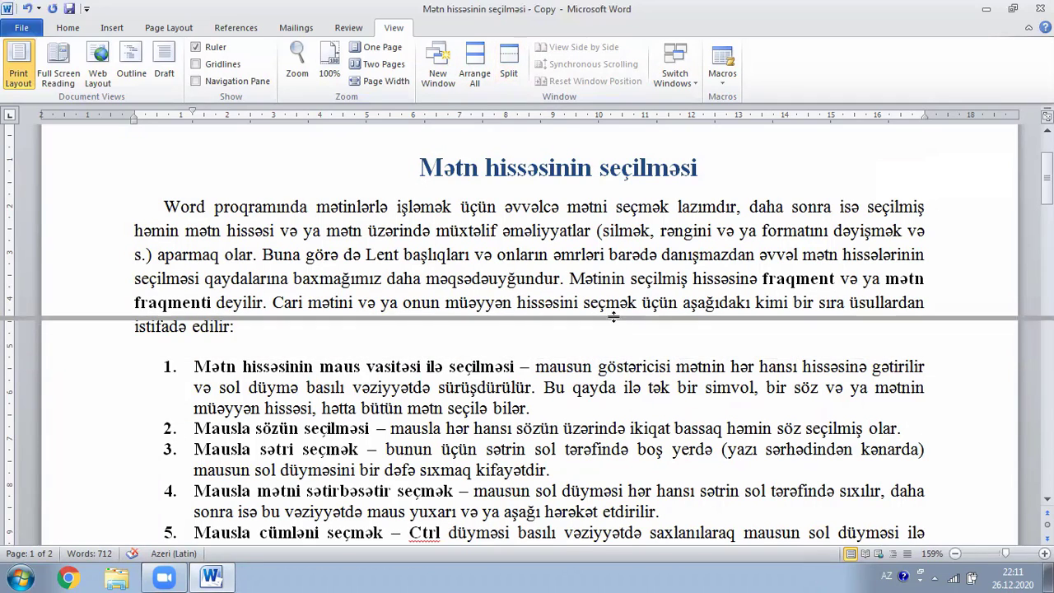
click(493, 344)
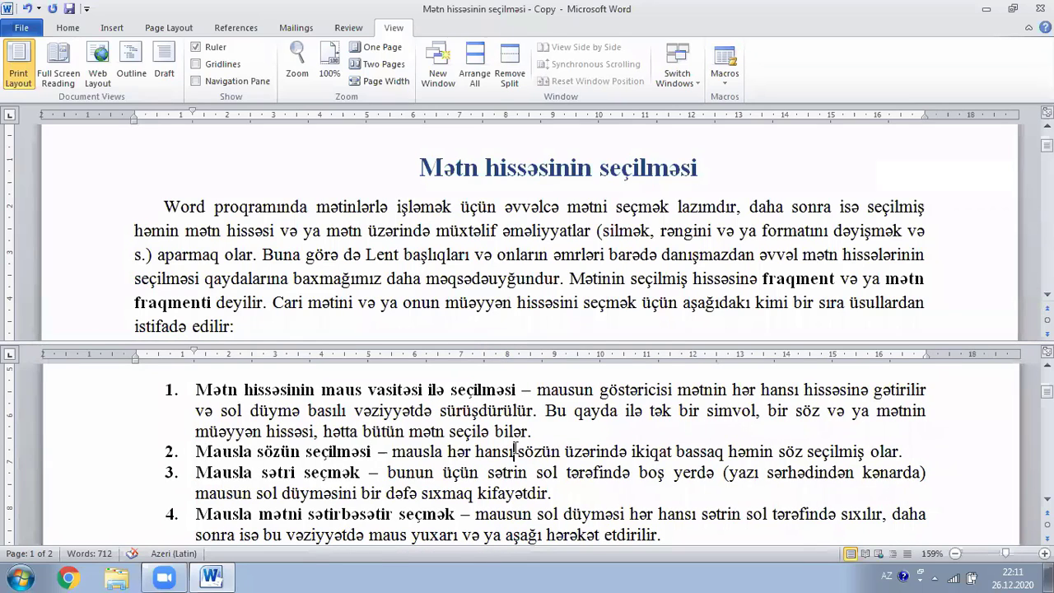
scroll(445, 425, down, 1)
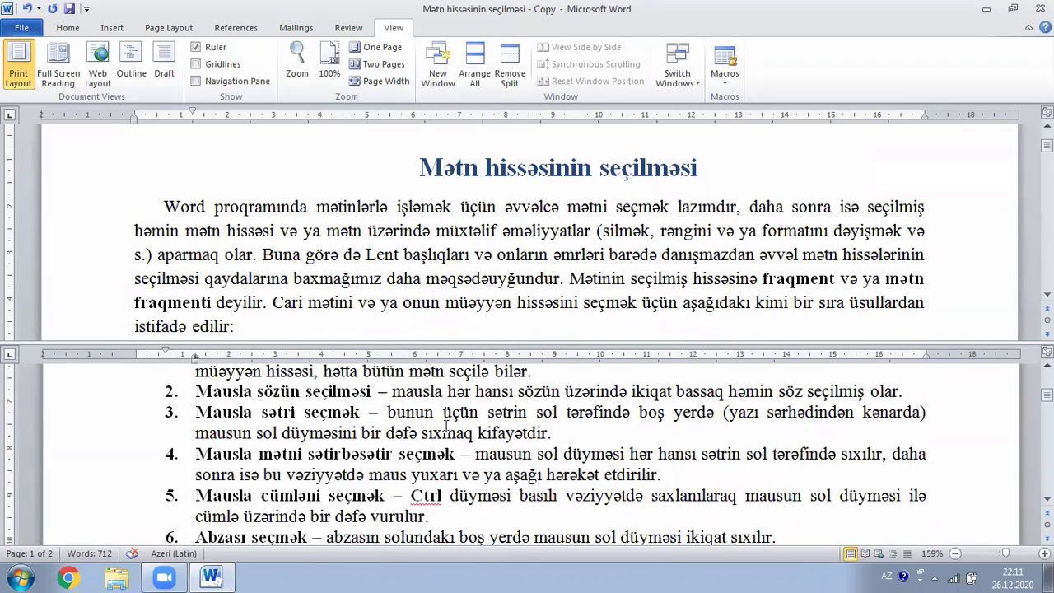
scroll(445, 425, down, 1)
scroll(446, 425, down, 3)
scroll(445, 426, down, 3)
scroll(446, 425, down, 2)
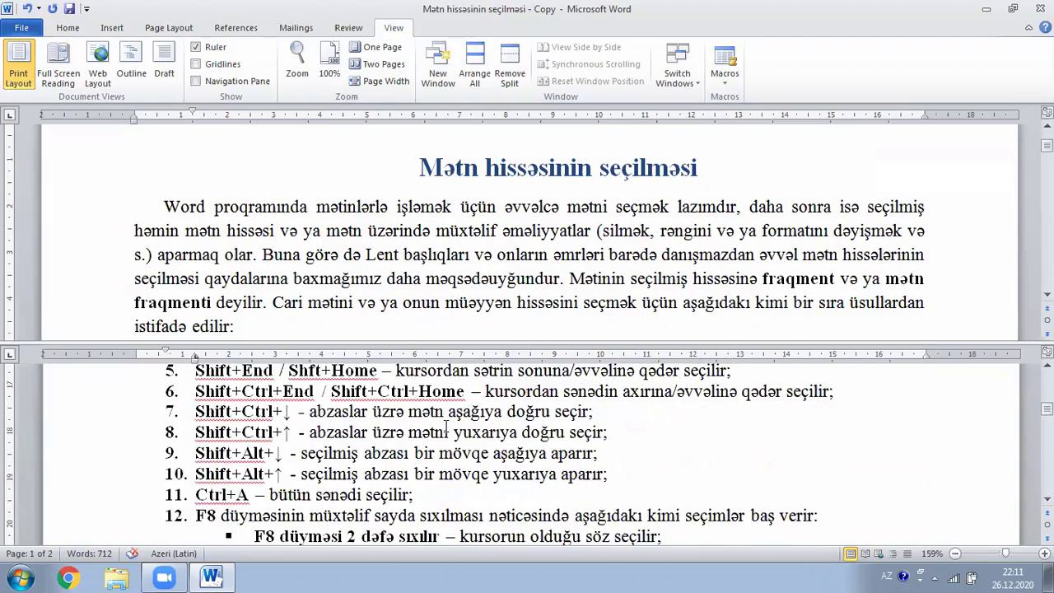
scroll(446, 425, down, 6)
scroll(445, 426, down, 2)
scroll(444, 425, up, 5)
scroll(445, 426, up, 5)
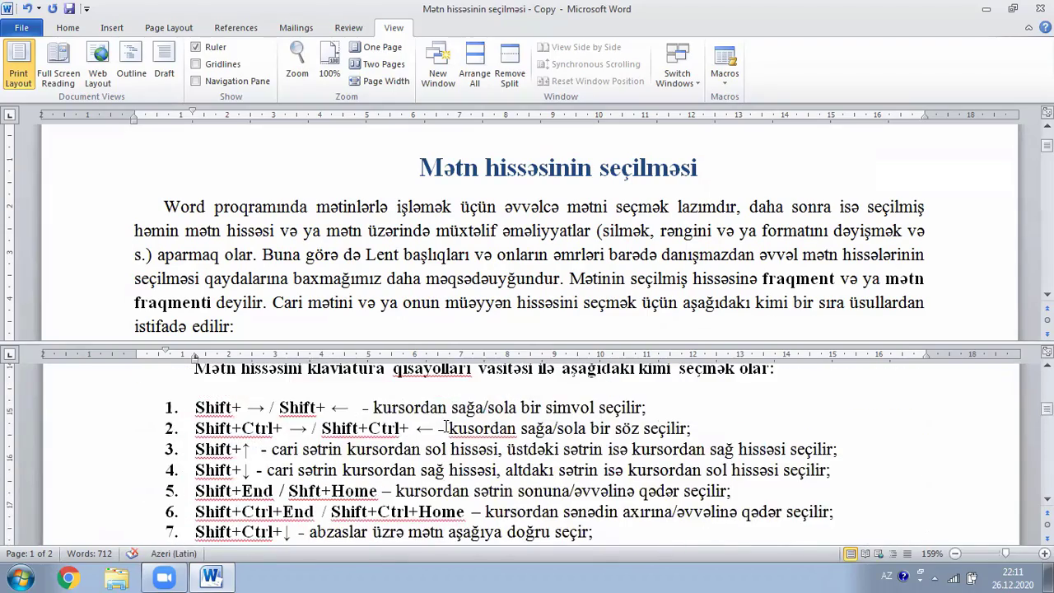
scroll(444, 427, up, 1)
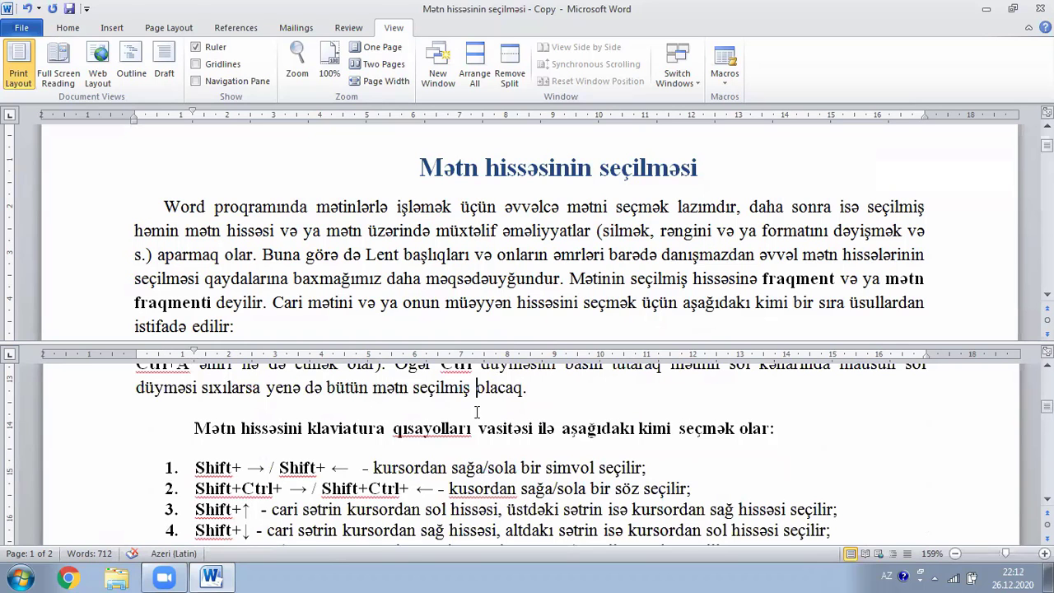
scroll(476, 412, down, 3)
scroll(476, 411, down, 4)
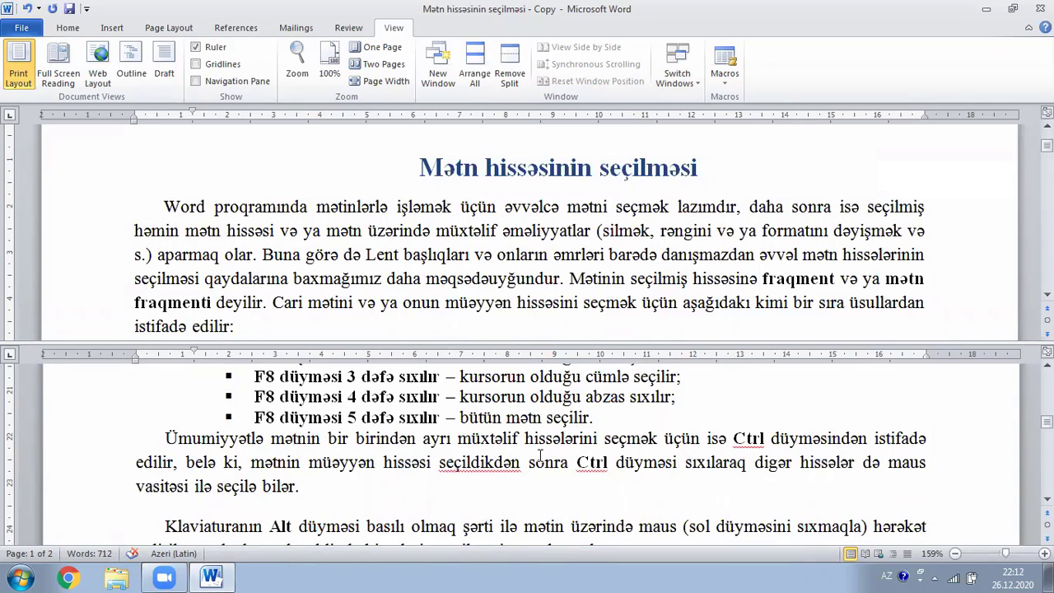
scroll(540, 456, down, 3)
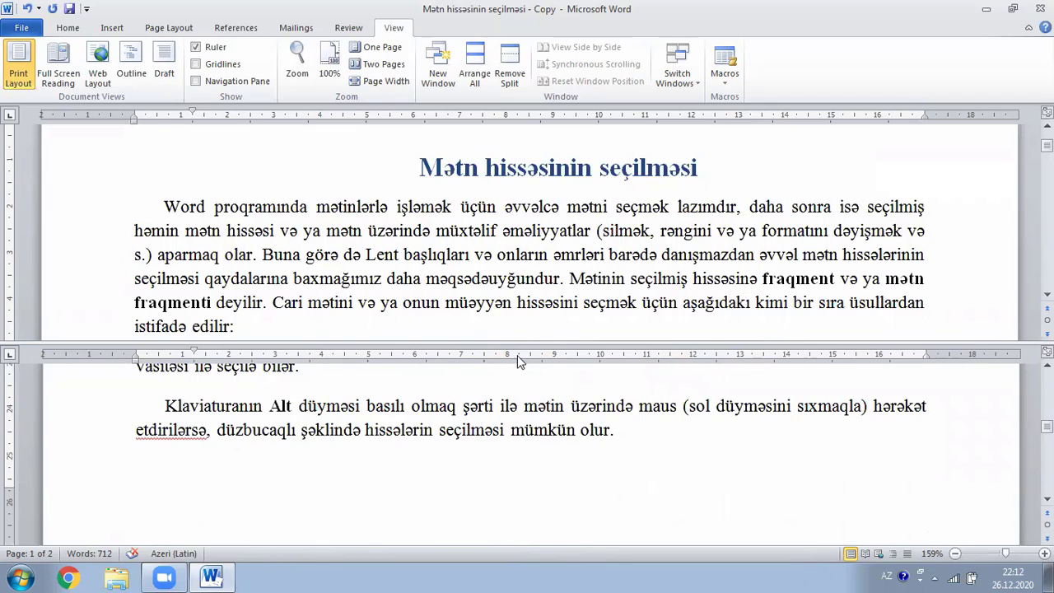
scroll(521, 241, down, 3)
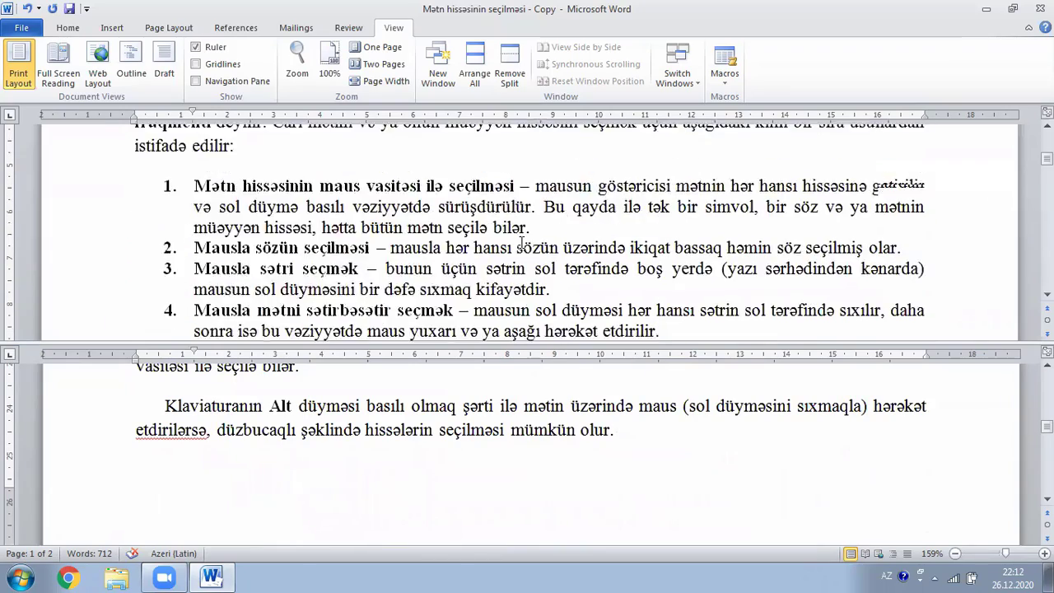
scroll(522, 241, up, 3)
scroll(553, 408, down, 3)
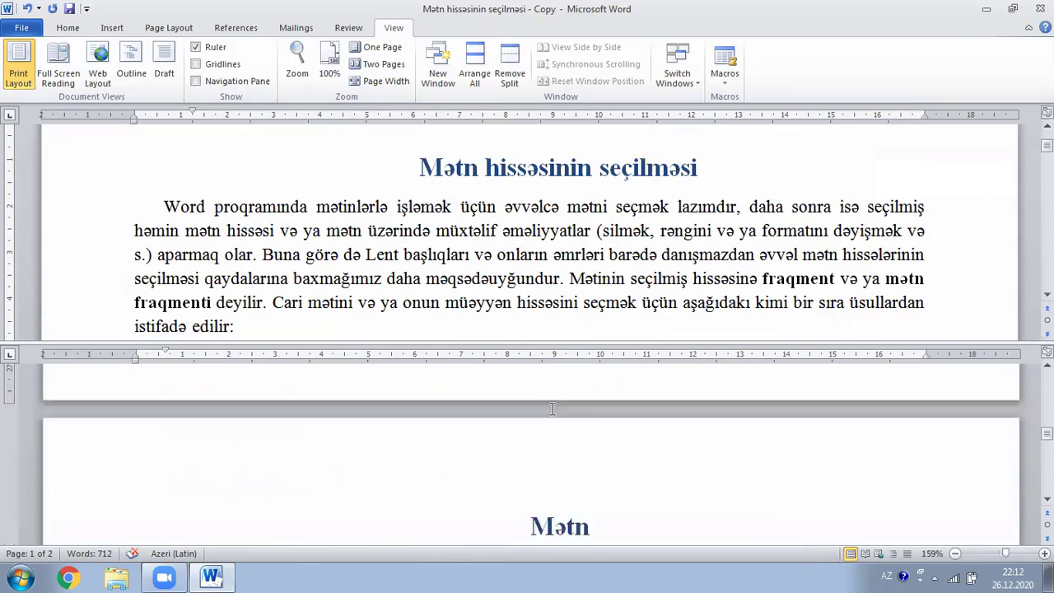
scroll(553, 408, down, 5)
scroll(552, 408, down, 2)
scroll(552, 408, up, 1)
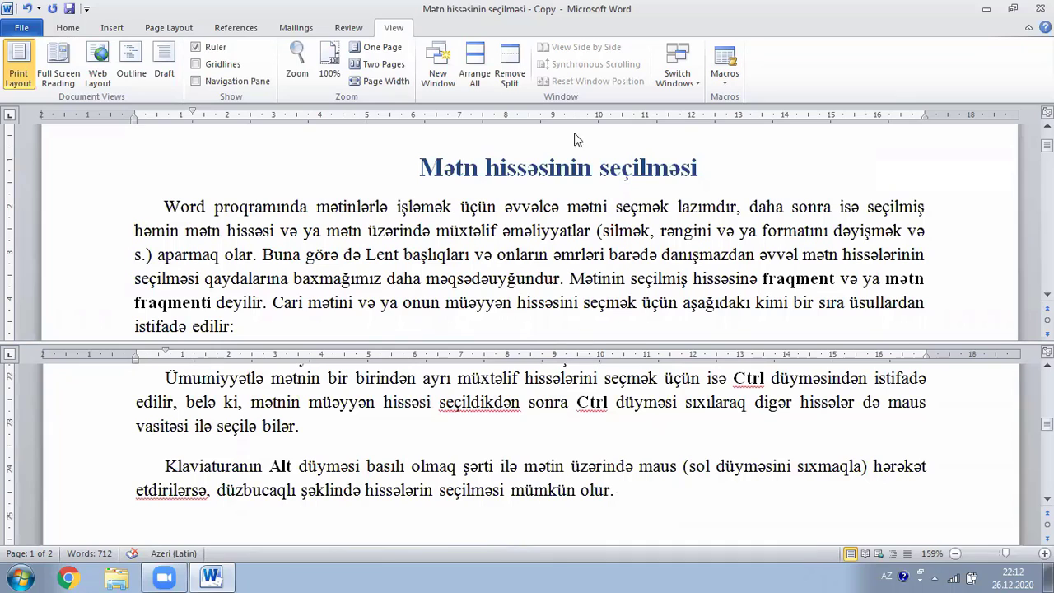
click(515, 56)
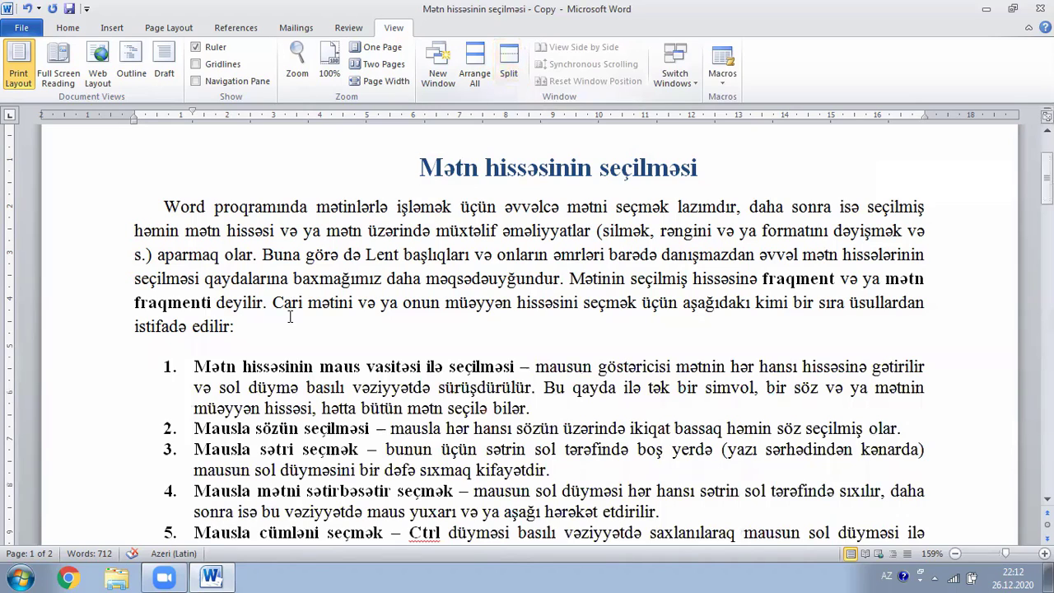
Step: Launch Word from the Start menu with a new blank document, Document1
click(319, 327)
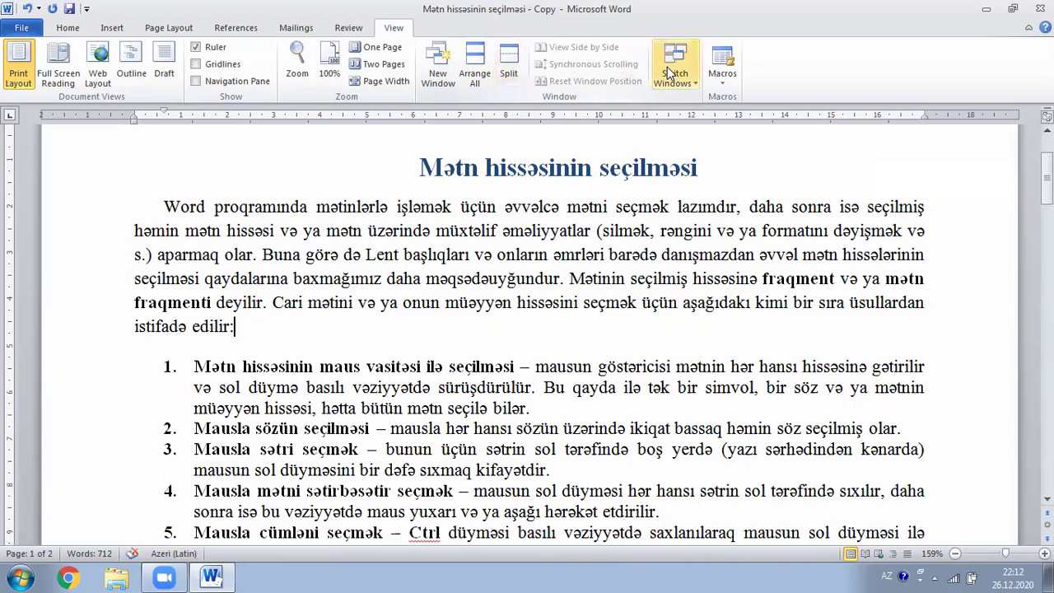
click(20, 579)
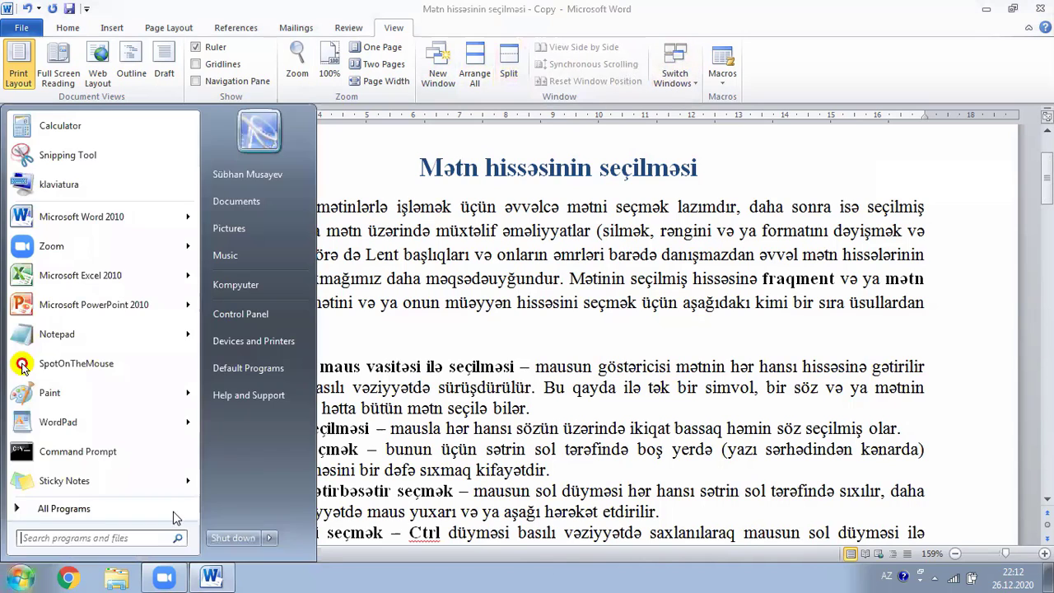
click(120, 219)
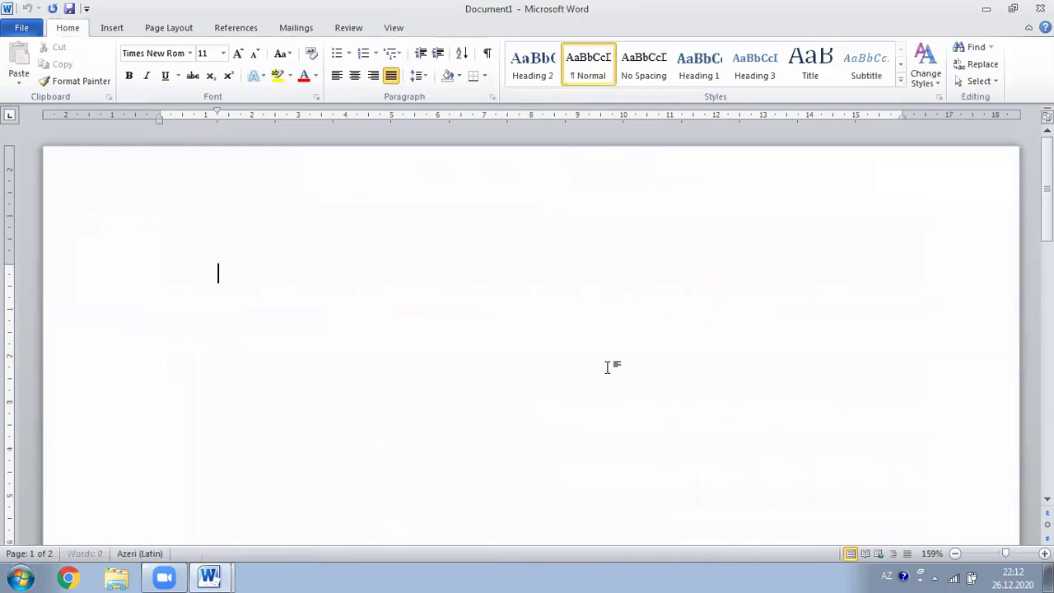
scroll(606, 366, down, 1)
scroll(607, 366, down, 1)
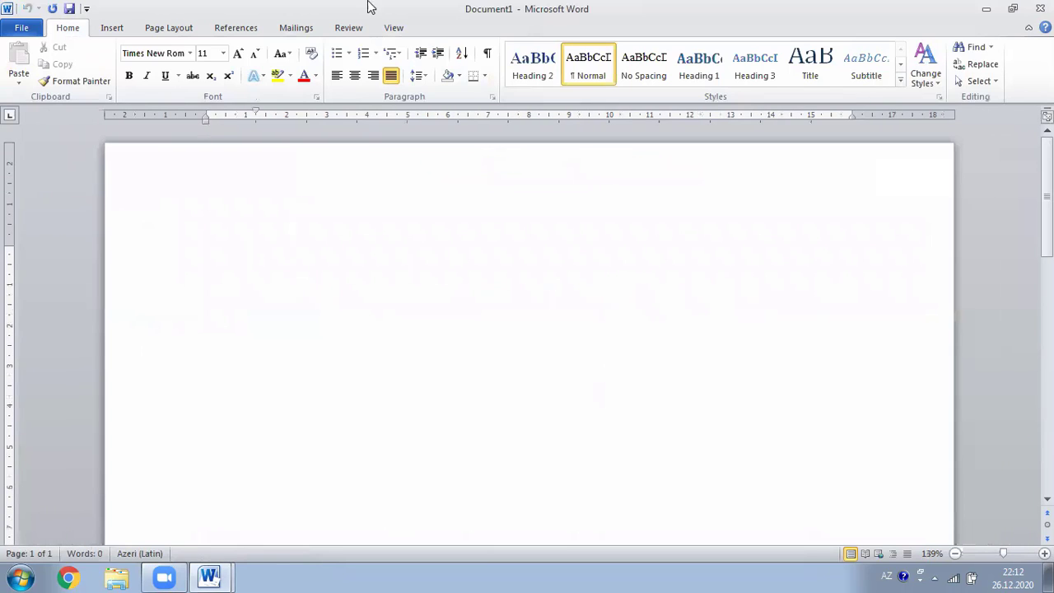
Step: Alternate between Document1 and 'Mətn hissəsinin seçilməsi - Copy' via Switch Windows, ending on Document1
click(399, 29)
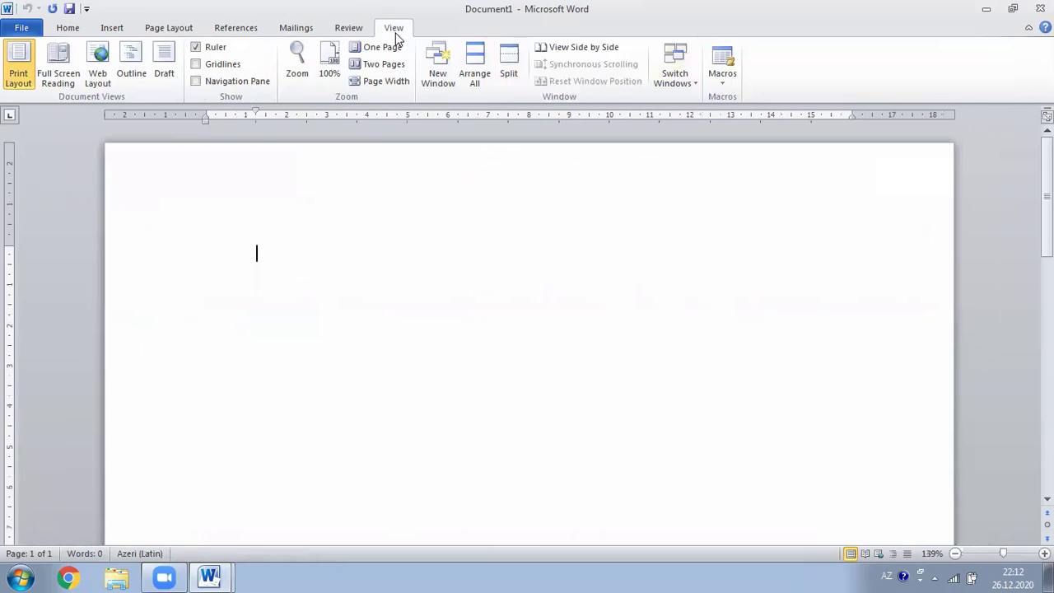
click(687, 86)
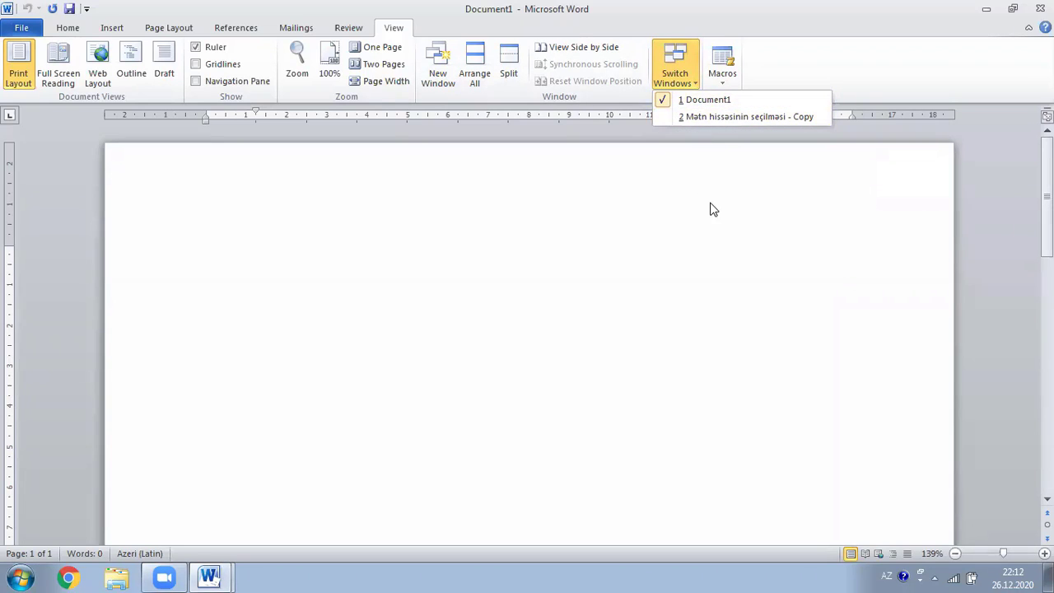
click(702, 118)
click(674, 66)
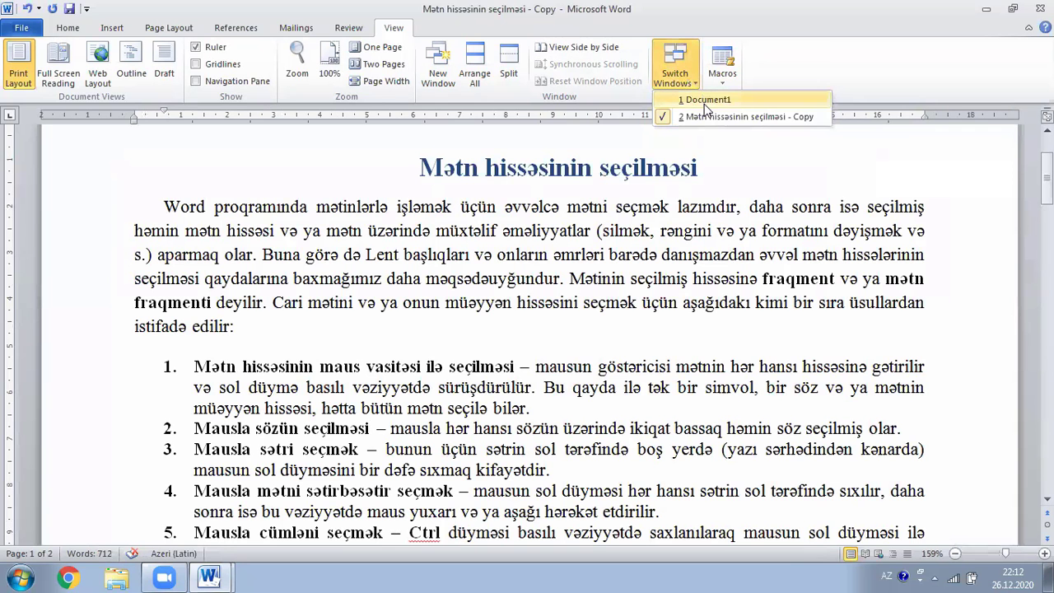
click(705, 101)
click(687, 83)
click(702, 115)
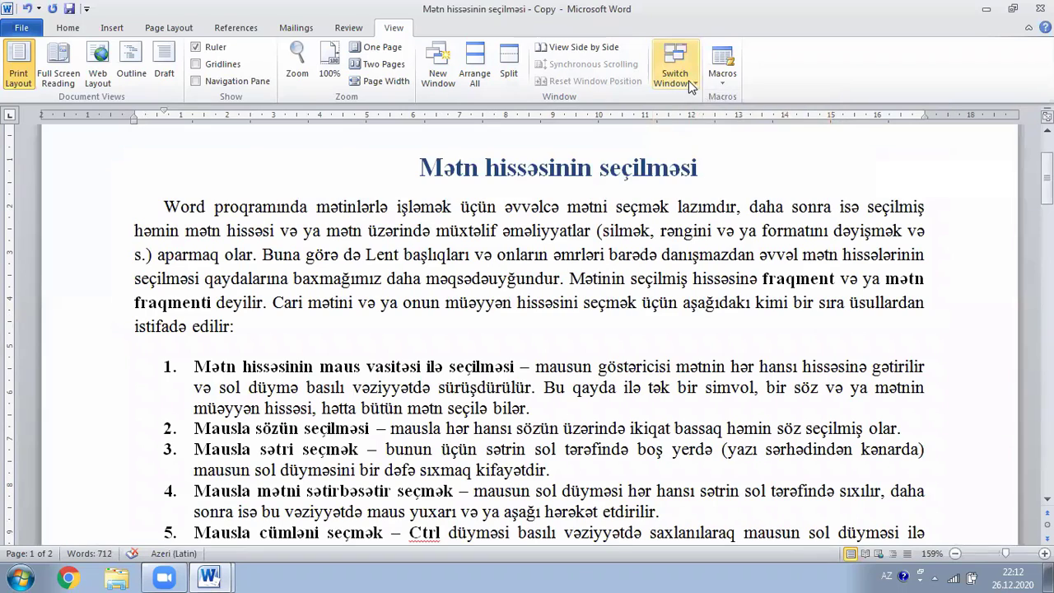
click(690, 84)
click(704, 100)
click(682, 80)
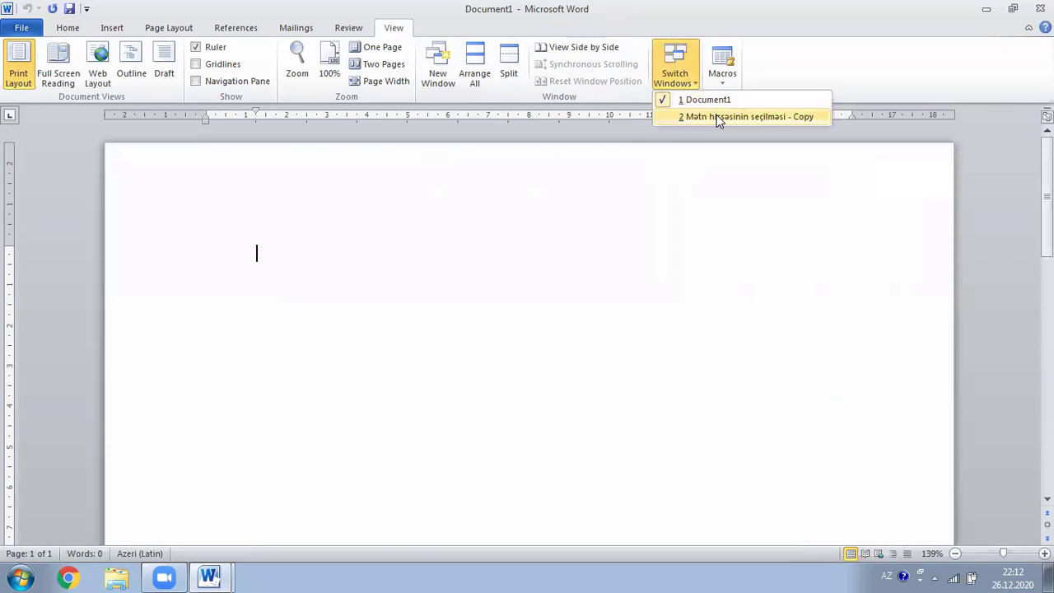
click(715, 116)
click(686, 82)
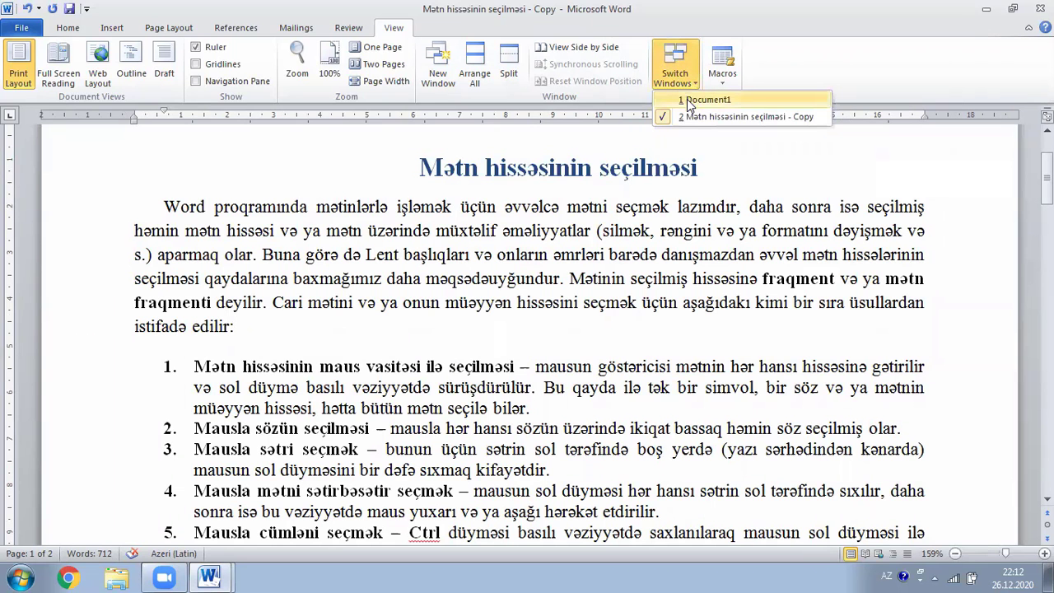
click(689, 100)
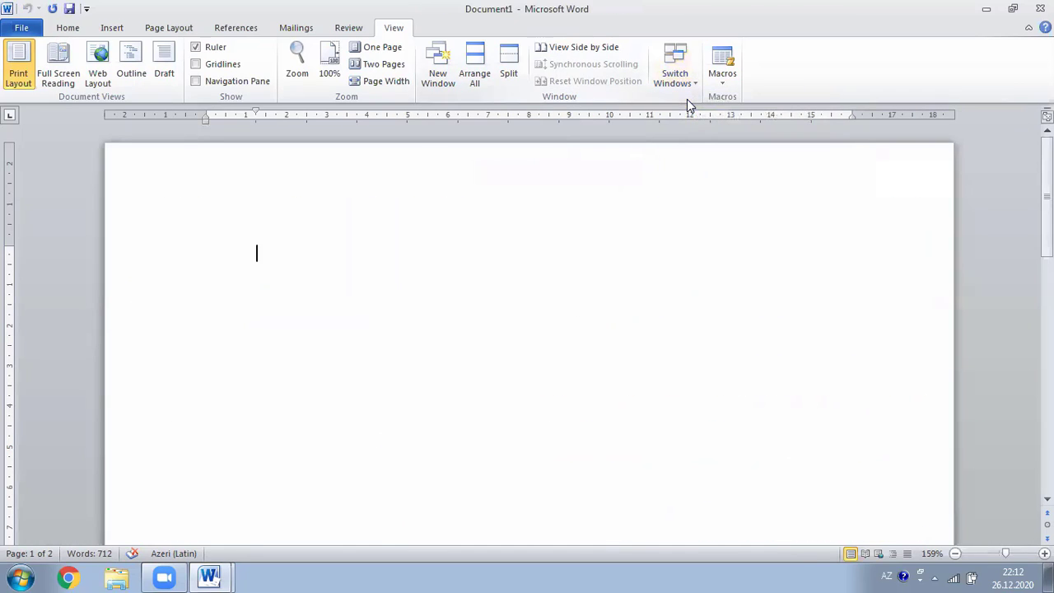
Step: Use Arrange All to stack both documents and scroll through them
click(477, 61)
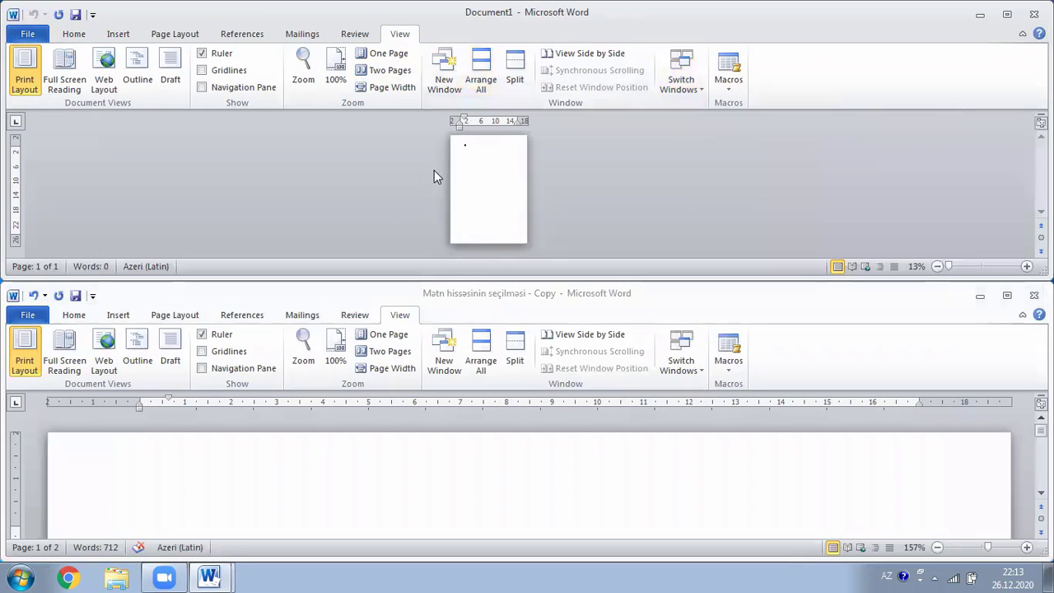
scroll(581, 484, down, 2)
scroll(581, 484, down, 3)
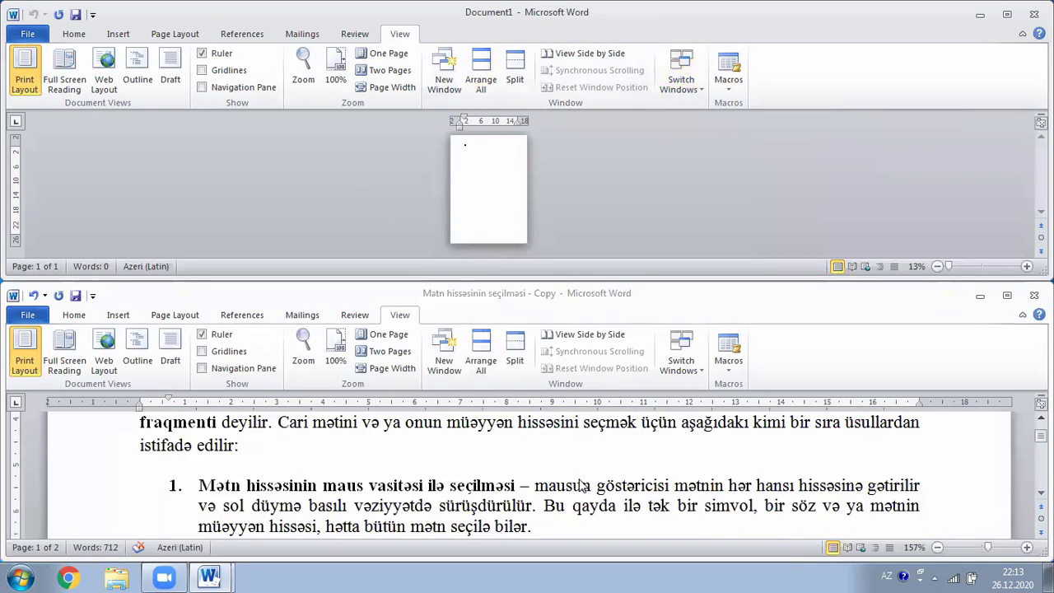
scroll(580, 484, up, 3)
scroll(581, 485, down, 3)
scroll(580, 486, up, 3)
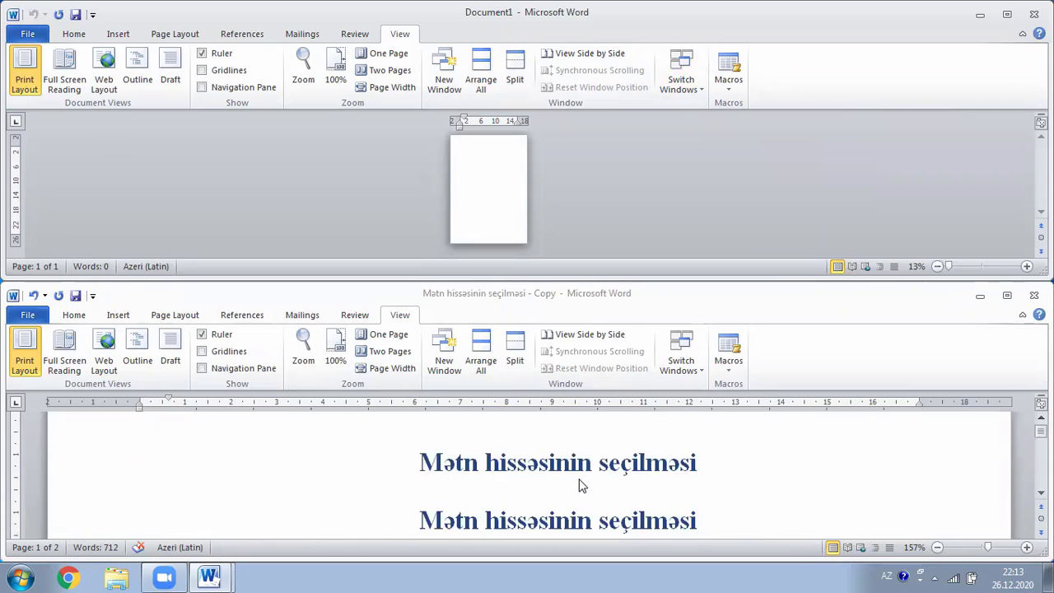
scroll(580, 486, up, 1)
scroll(580, 486, up, 1)
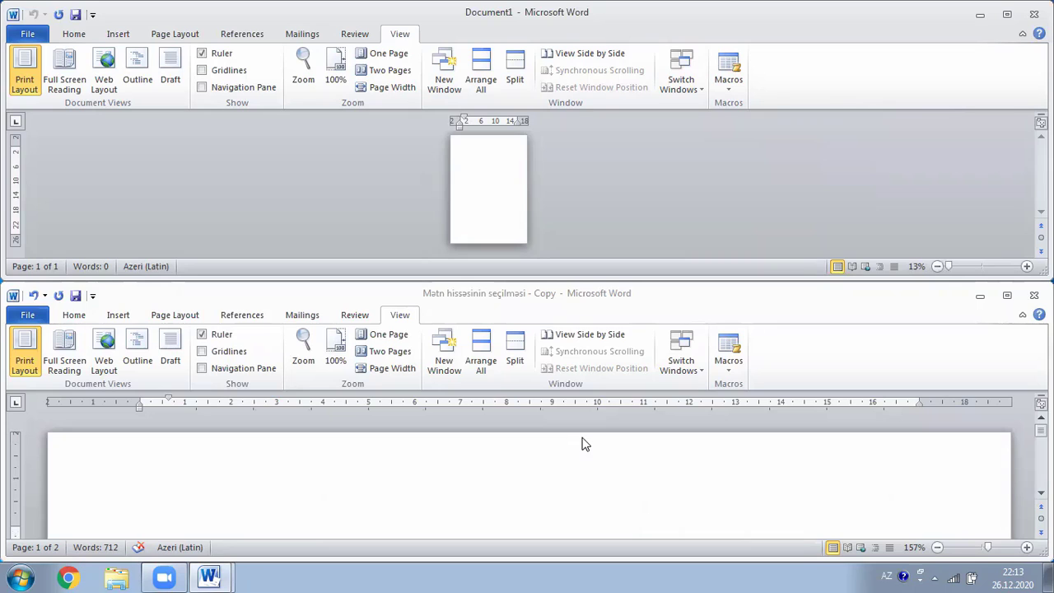
Step: Maximize Document1 and the Copy document, then switch back to Document1 with Alt+Tab
click(1012, 14)
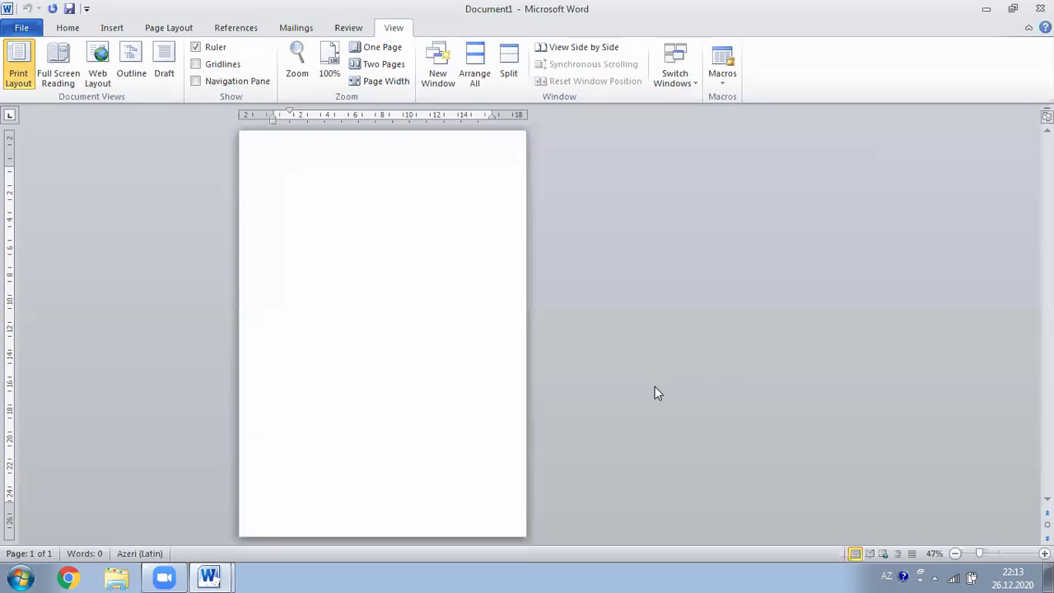
mouse_move(208, 576)
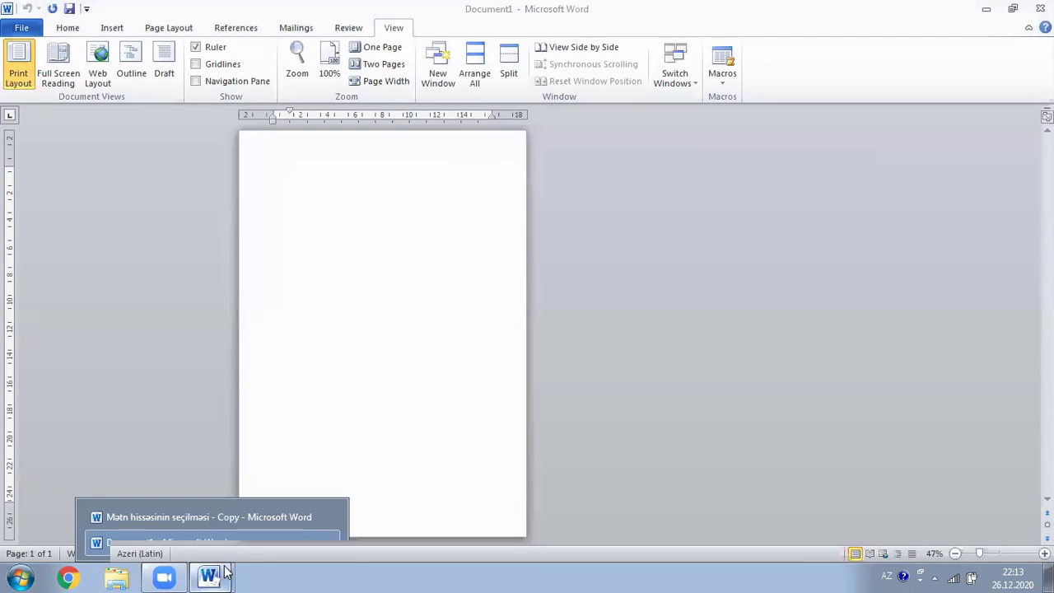
click(267, 512)
click(1006, 294)
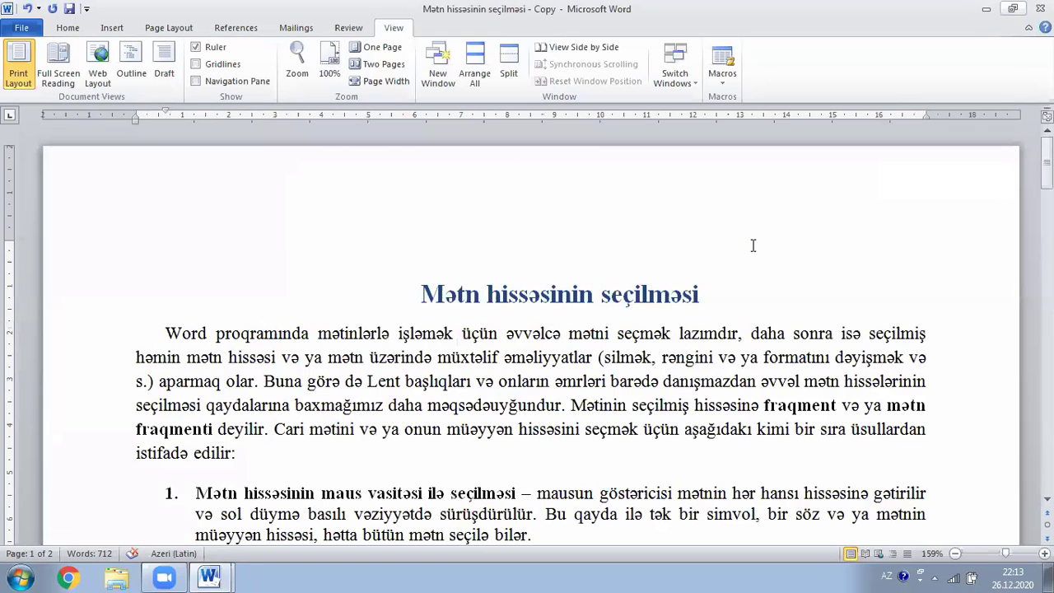
click(579, 338)
key(alt+Tab)
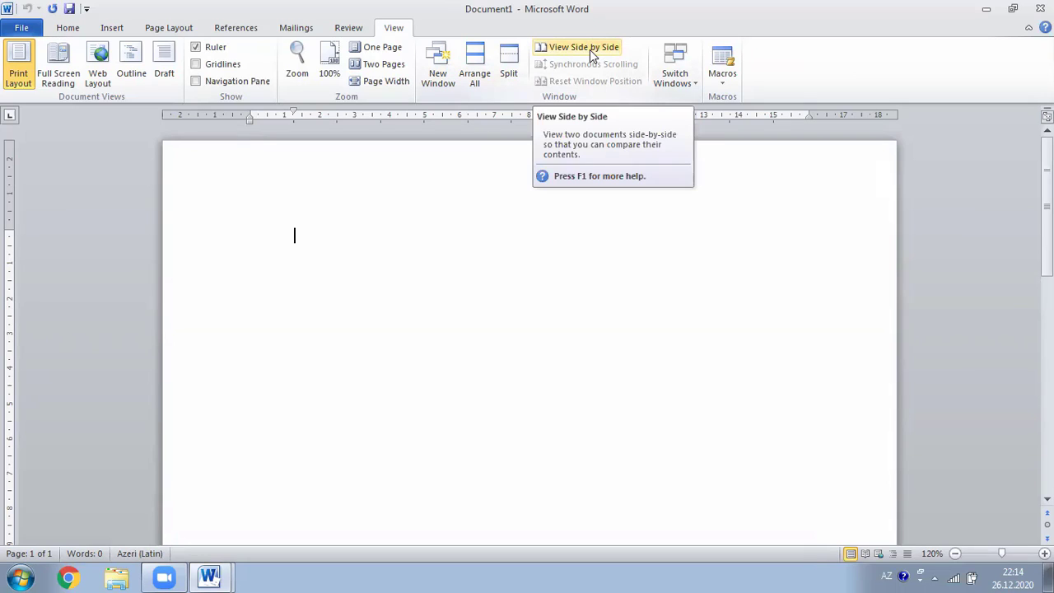
Step: View Document1 and the Copy document side by side and scroll them together
click(589, 49)
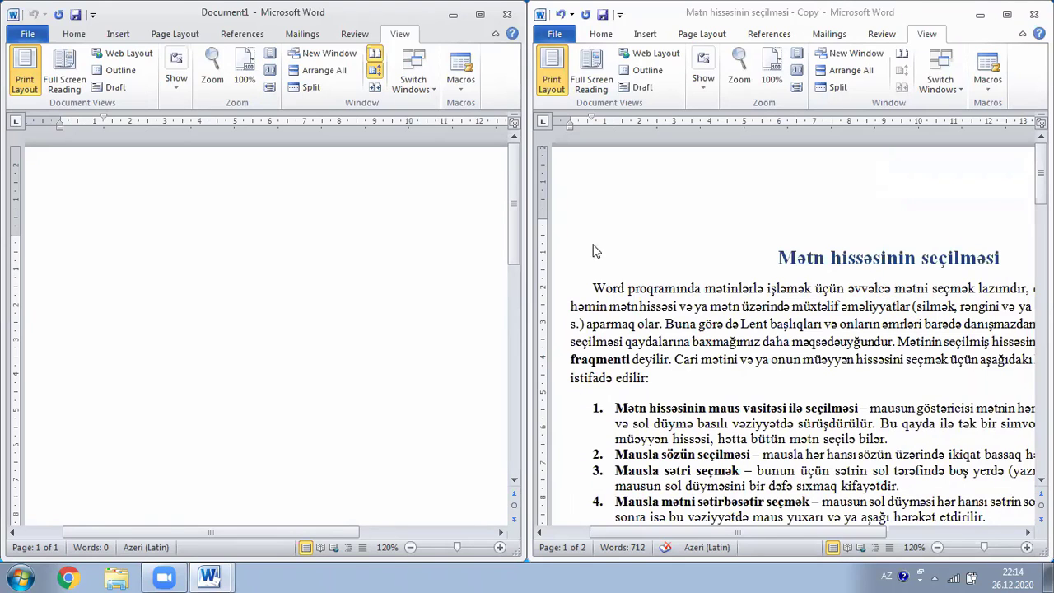
click(723, 304)
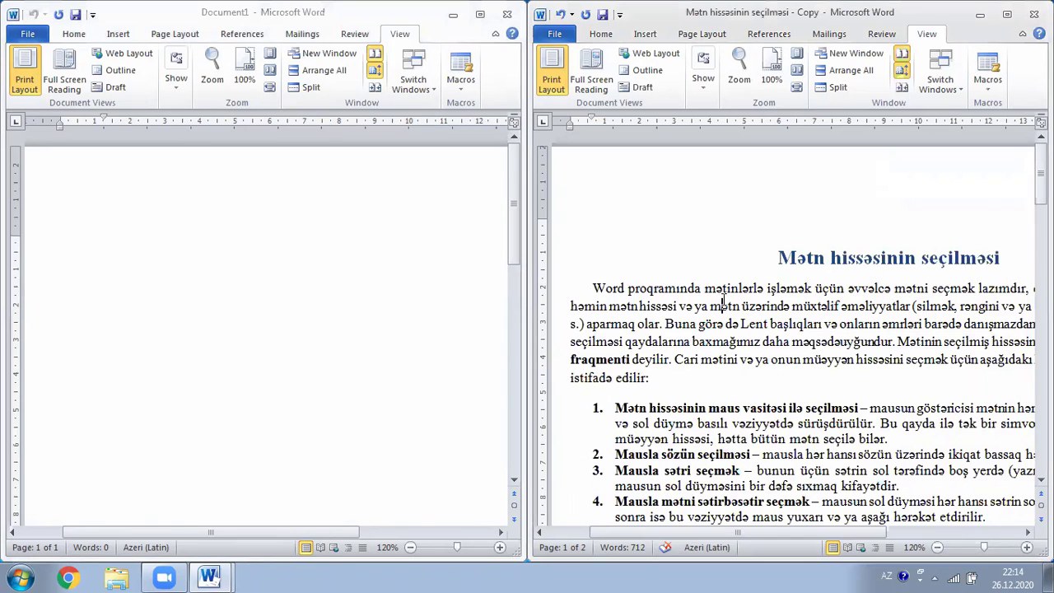
scroll(722, 305, down, 3)
scroll(722, 305, down, 3)
scroll(723, 302, up, 2)
scroll(722, 305, up, 3)
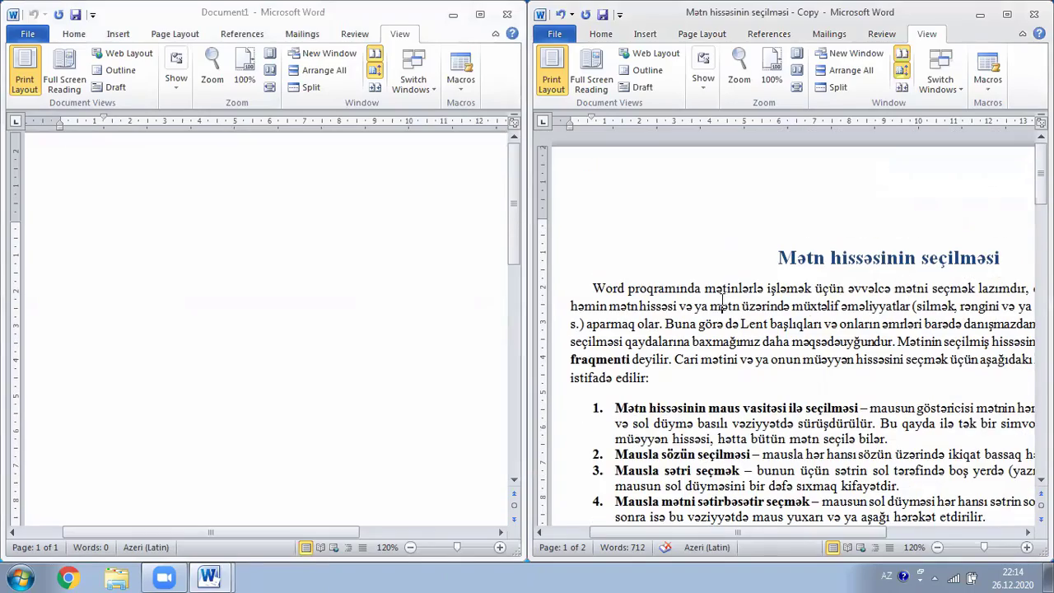
scroll(310, 239, up, 1)
scroll(311, 238, down, 8)
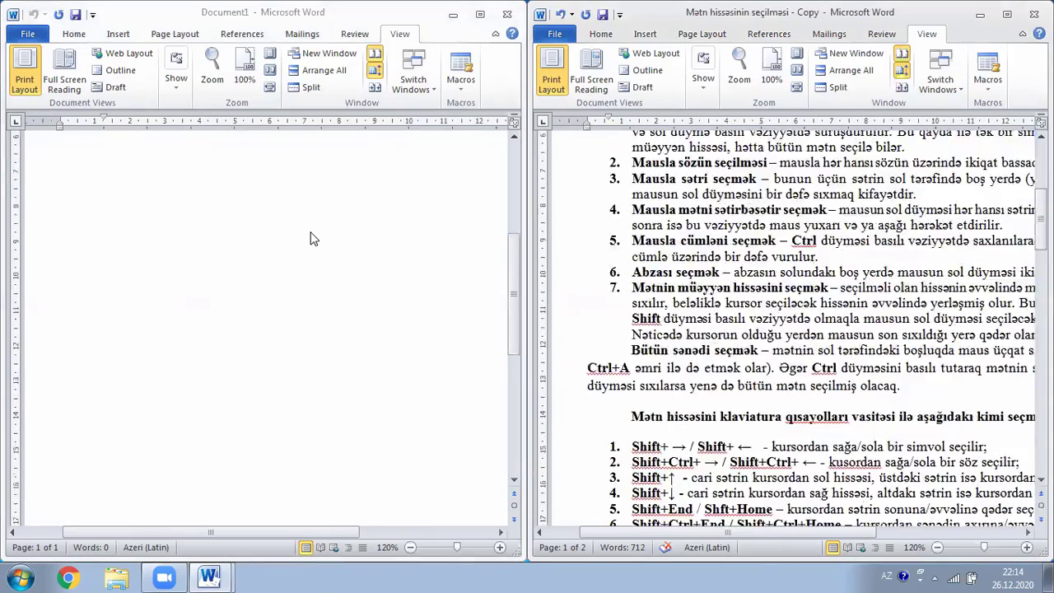
scroll(310, 239, up, 2)
scroll(310, 239, up, 6)
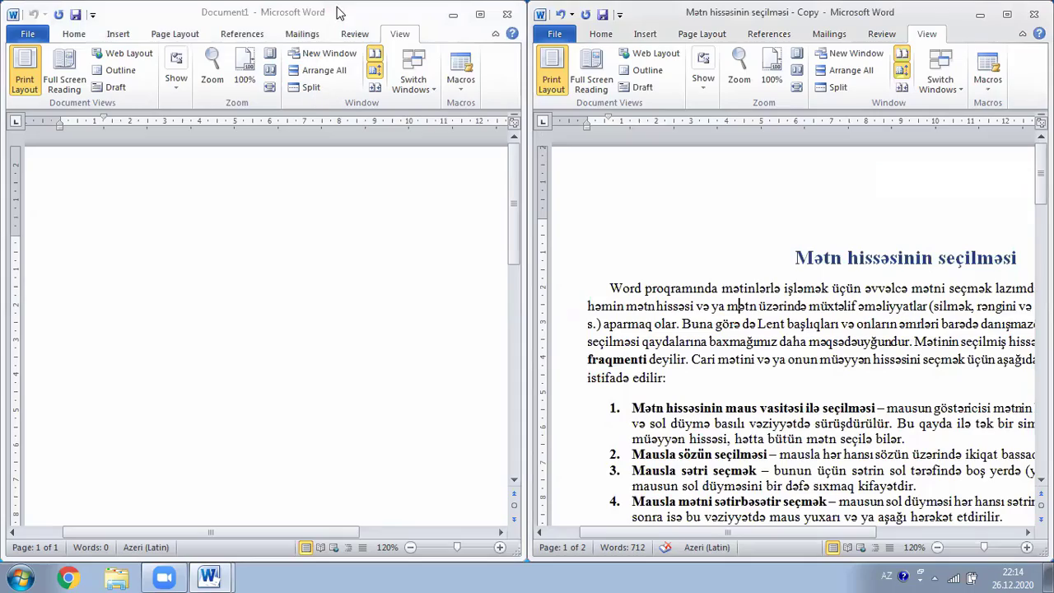
Step: Turn off Synchronous Scrolling and check that the windows scroll independently
click(294, 277)
scroll(257, 282, down, 5)
scroll(257, 282, down, 1)
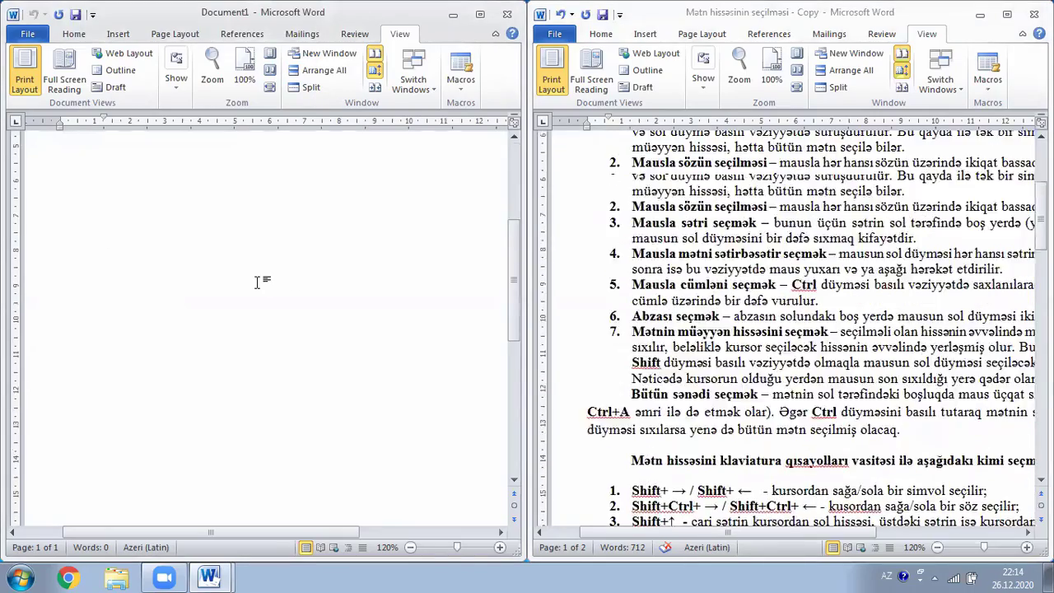
scroll(257, 283, up, 6)
scroll(257, 282, down, 7)
scroll(257, 283, up, 7)
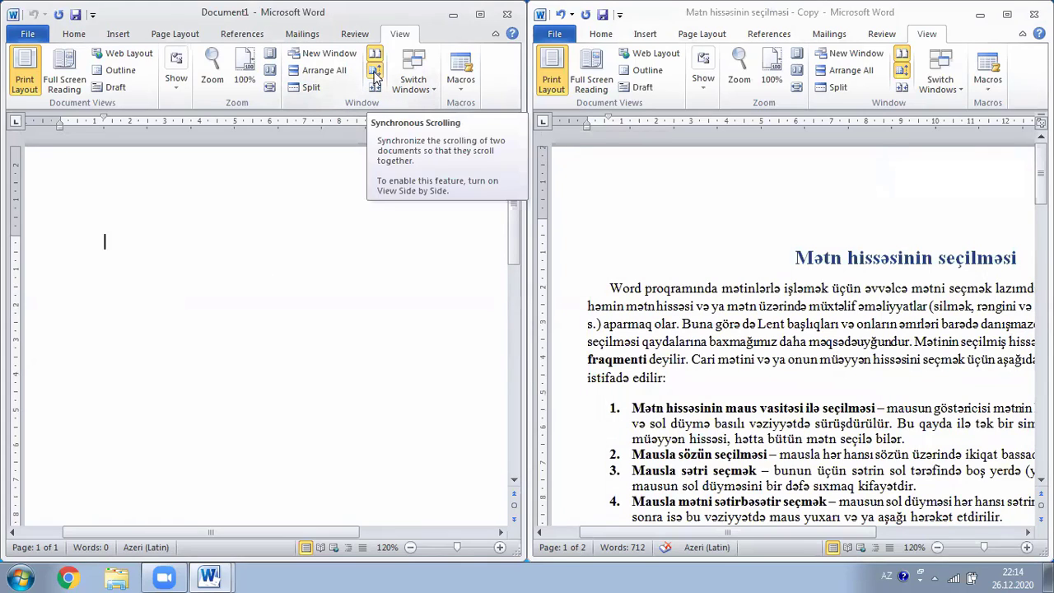
click(374, 72)
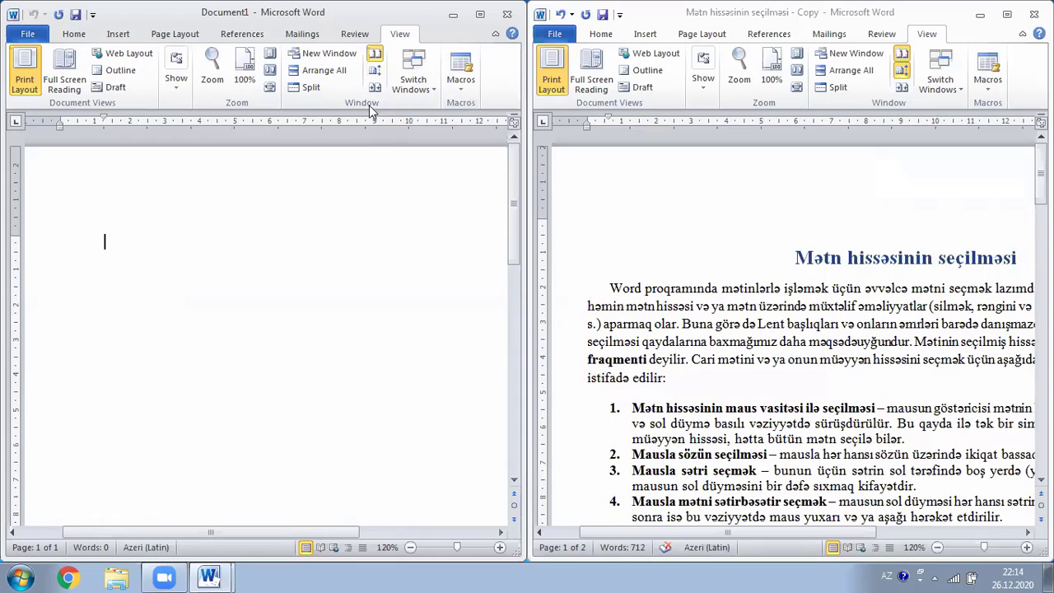
scroll(374, 271, down, 2)
scroll(374, 271, up, 2)
Step: Resize the left window, then Reset Window Position for equal halves
click(440, 491)
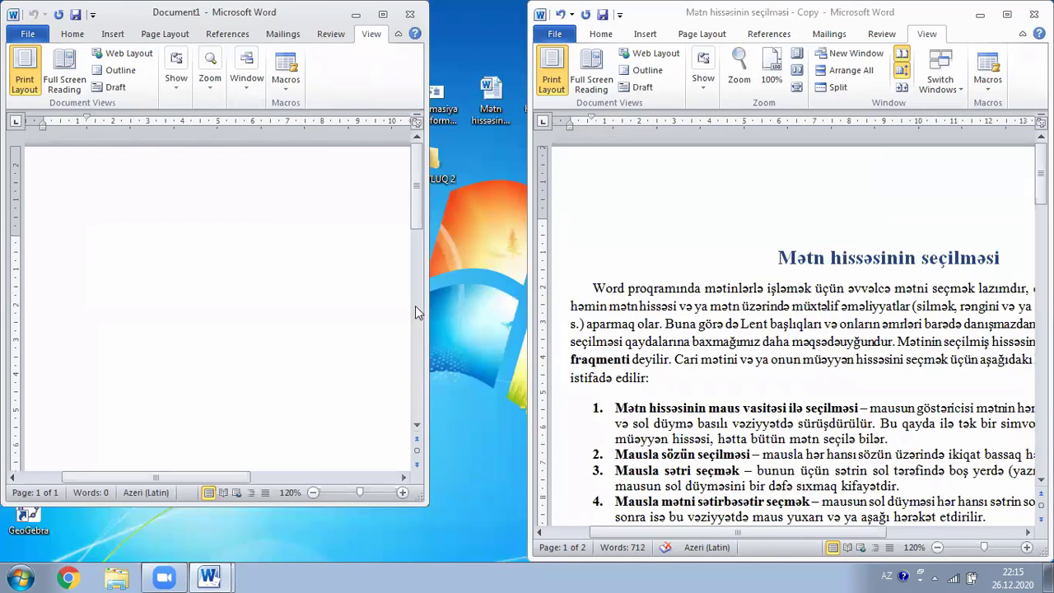
drag(423, 500, 488, 502)
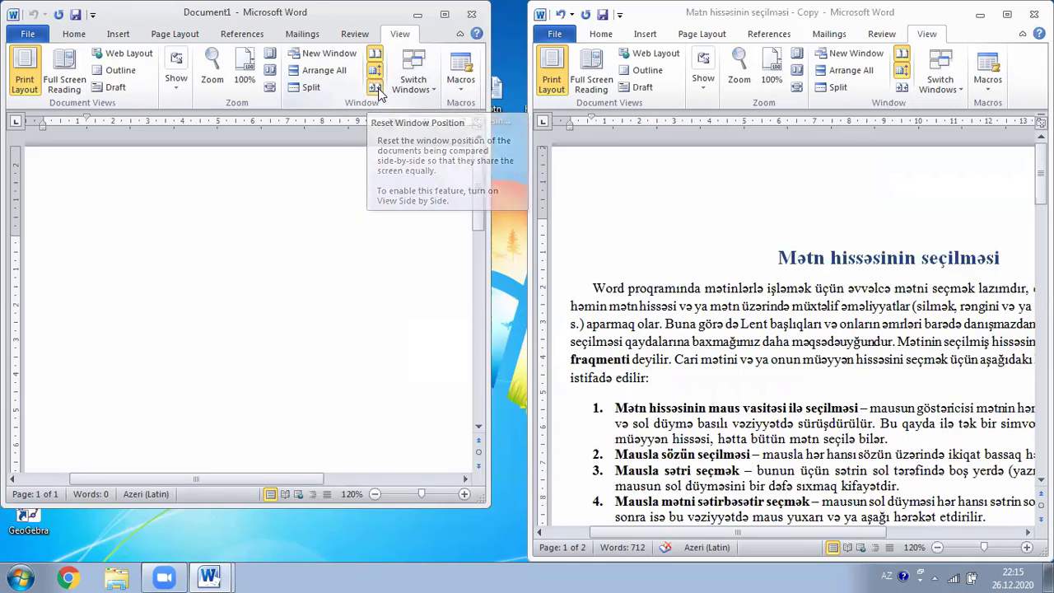
click(376, 89)
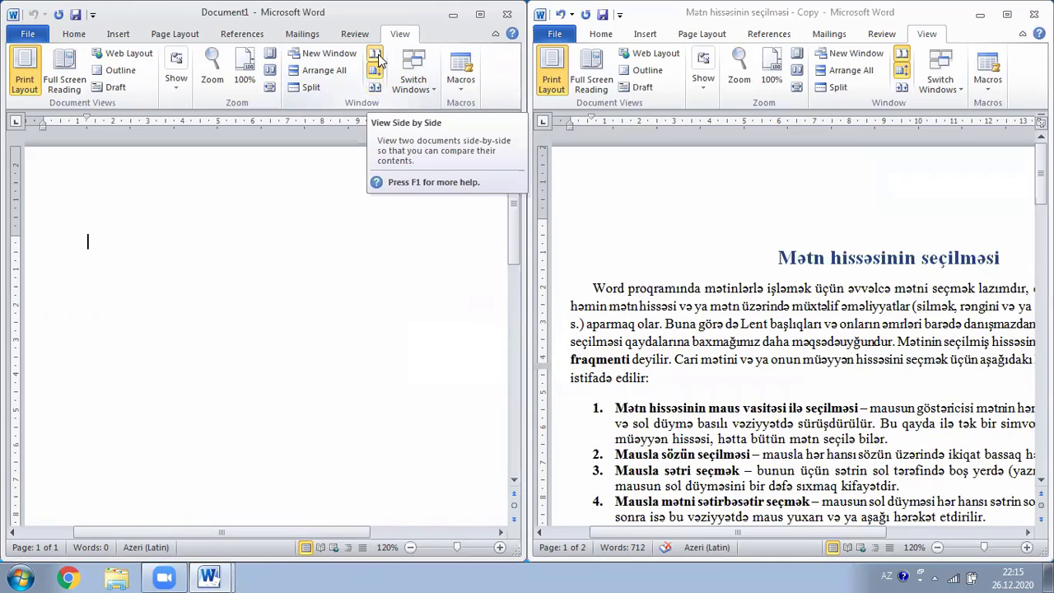
Step: Turn off View Side by Side and bring up the Copy document from the taskbar
click(375, 58)
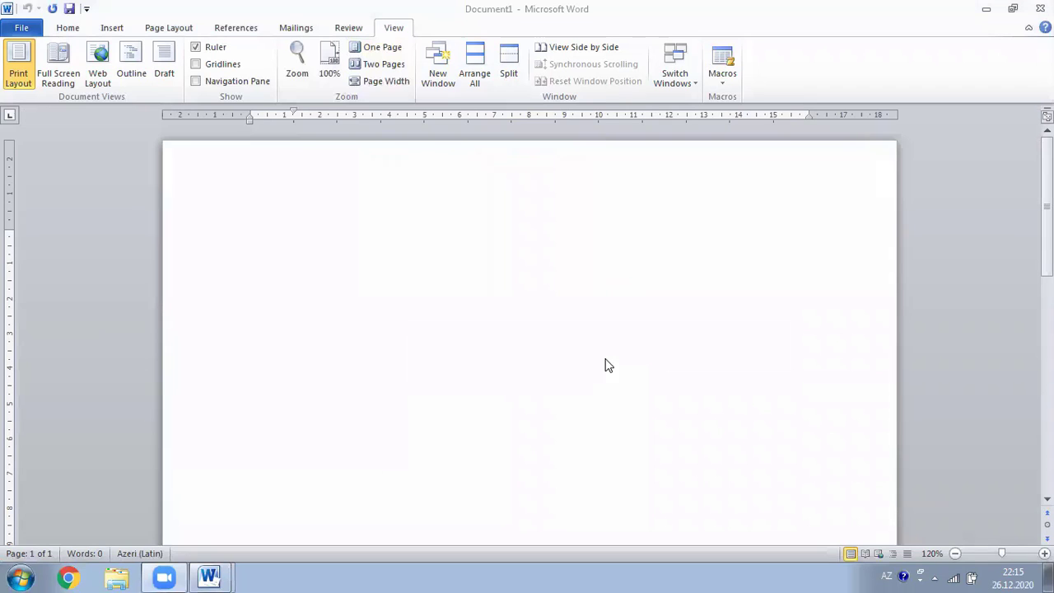
click(68, 30)
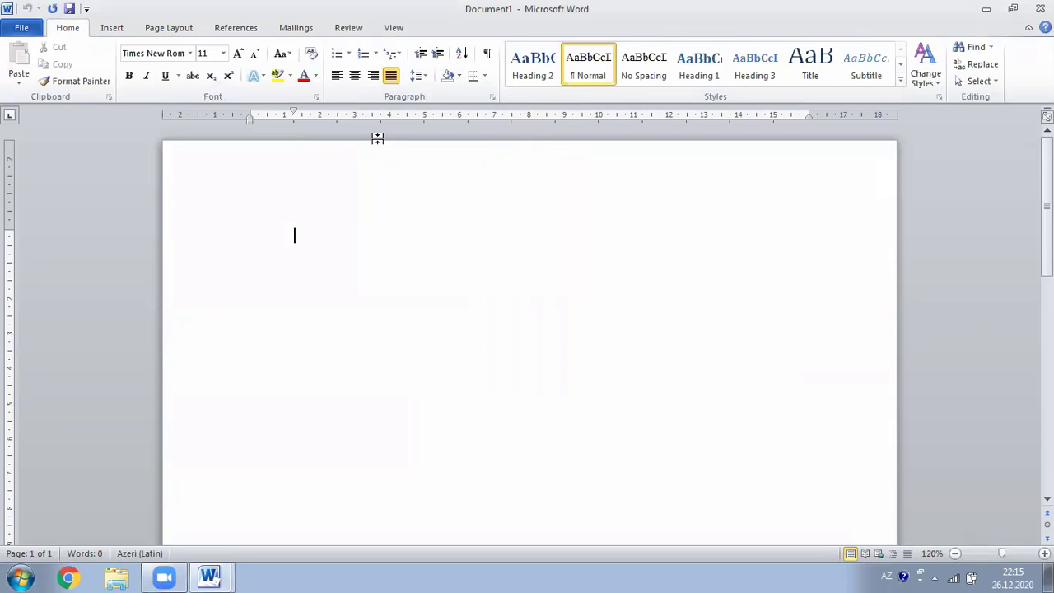
click(222, 576)
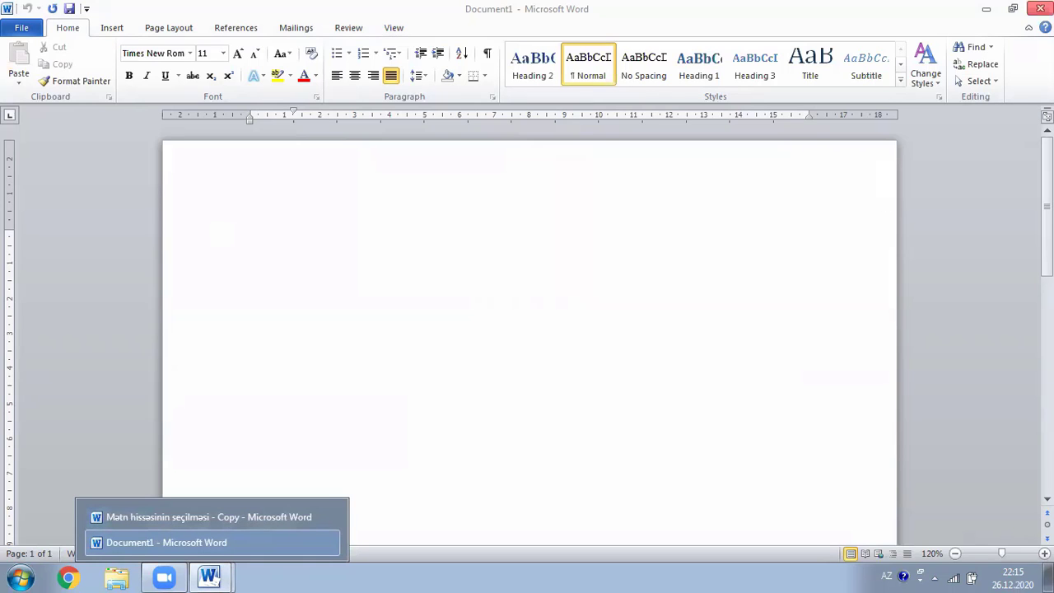
click(208, 517)
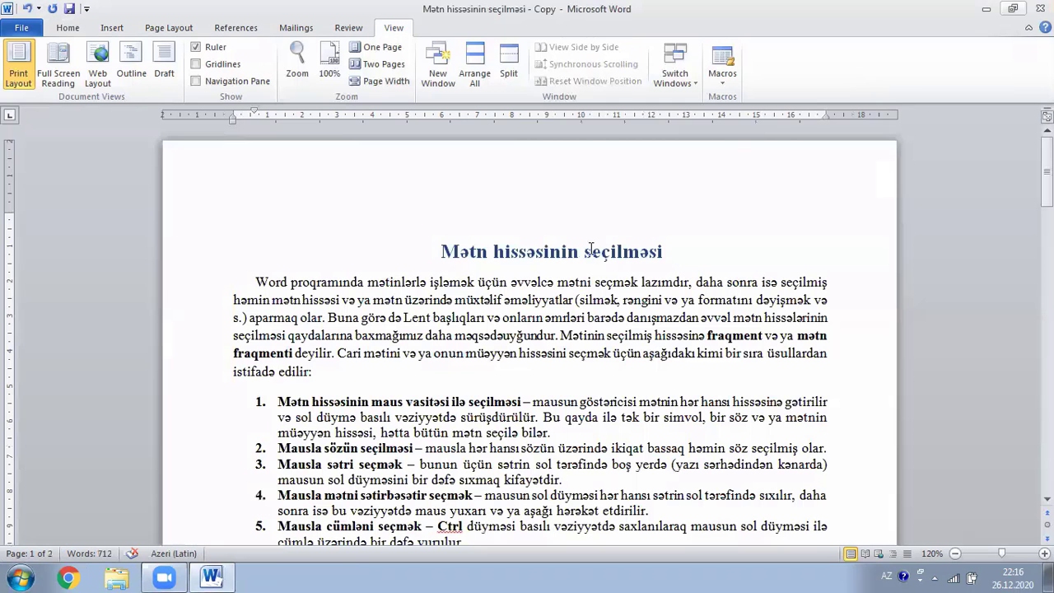